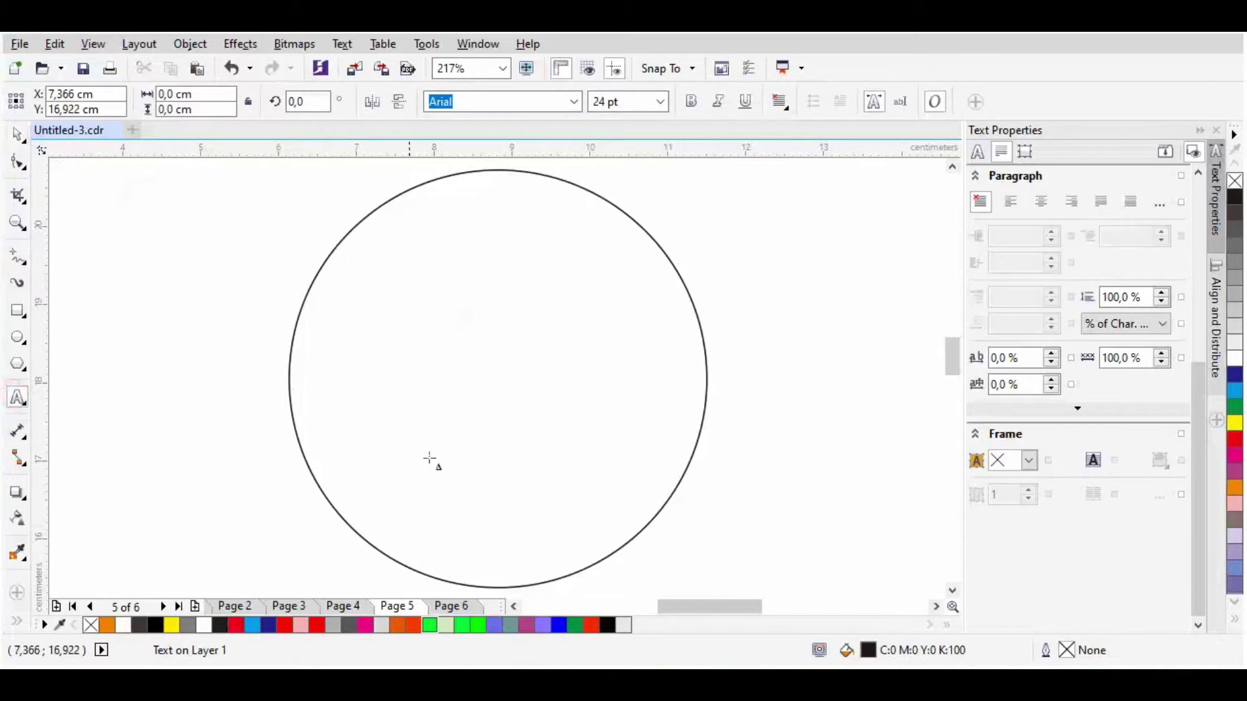
Step: Add the artistic text "SYAREKAH OLIE" at 14 pt inside the circle
left_click(603, 250)
left_click(658, 105)
left_click(613, 233)
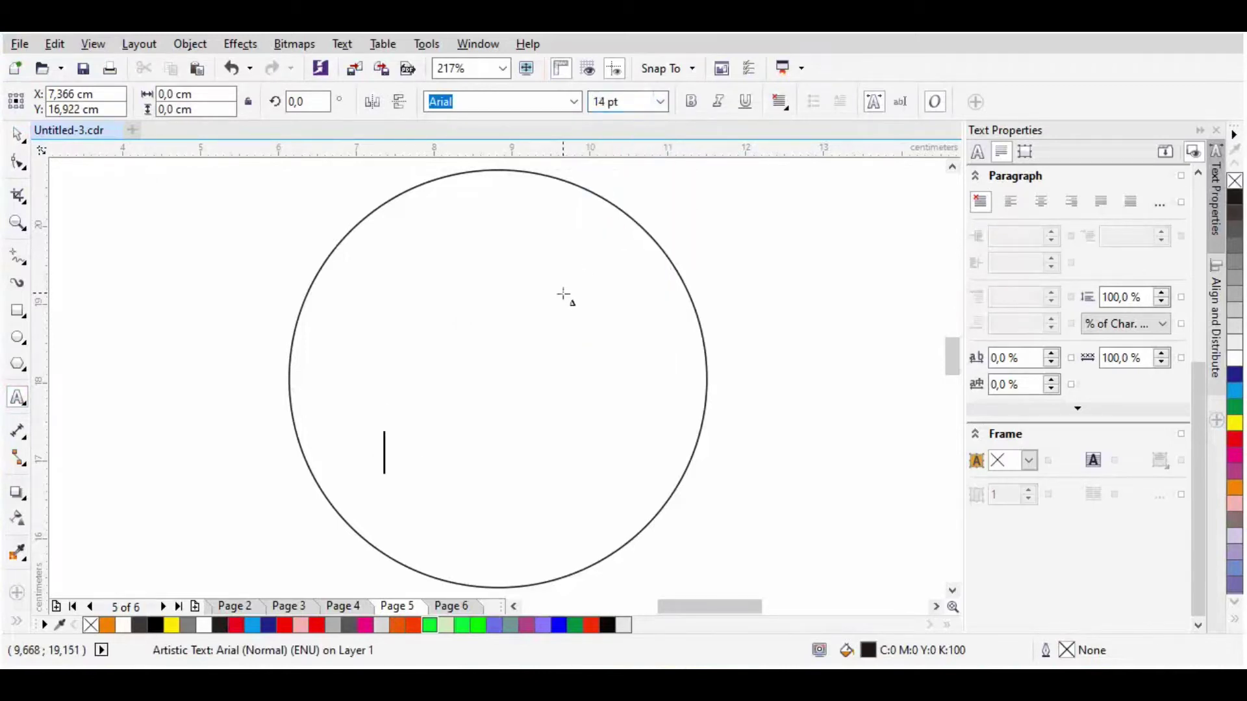
type("SYAREKAH OLIE")
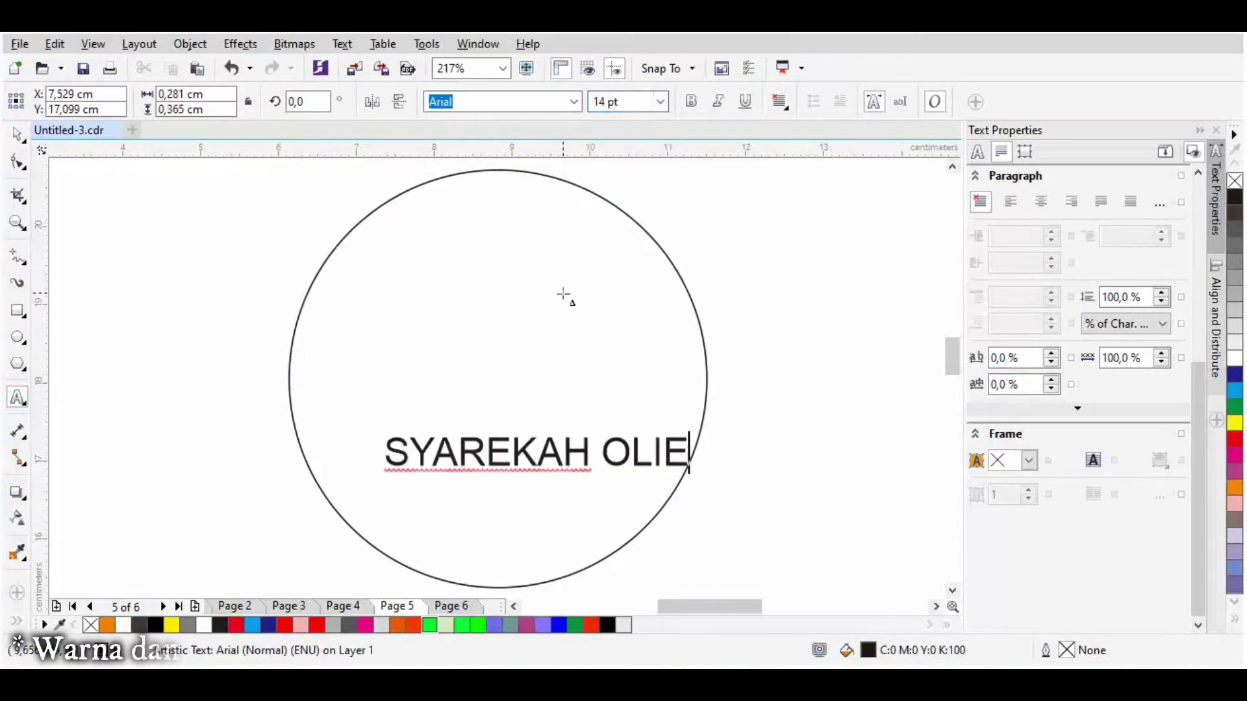
Step: Fit the "SYAREKAH OLIE" text to the circle's upper arc and set its size to 18 pt
left_click(383, 43)
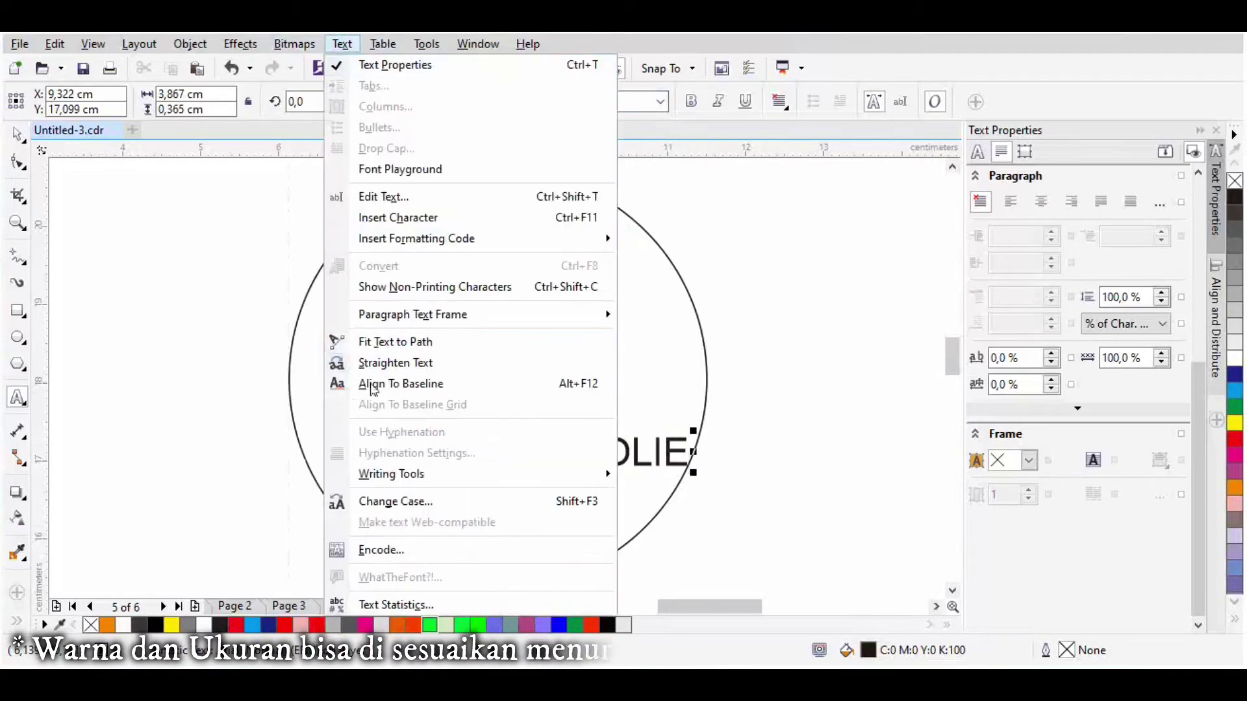
left_click(403, 340)
left_click(498, 200)
left_click(743, 101)
left_click(718, 207)
left_click(742, 101)
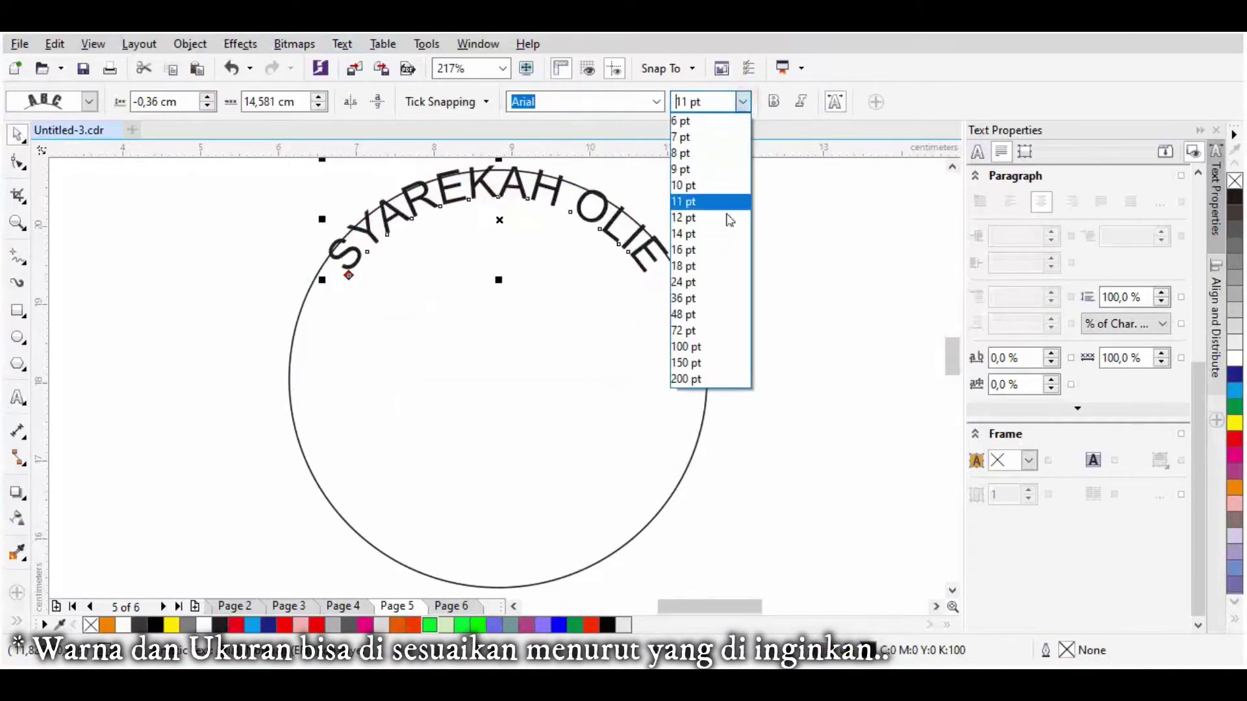
left_click(702, 268)
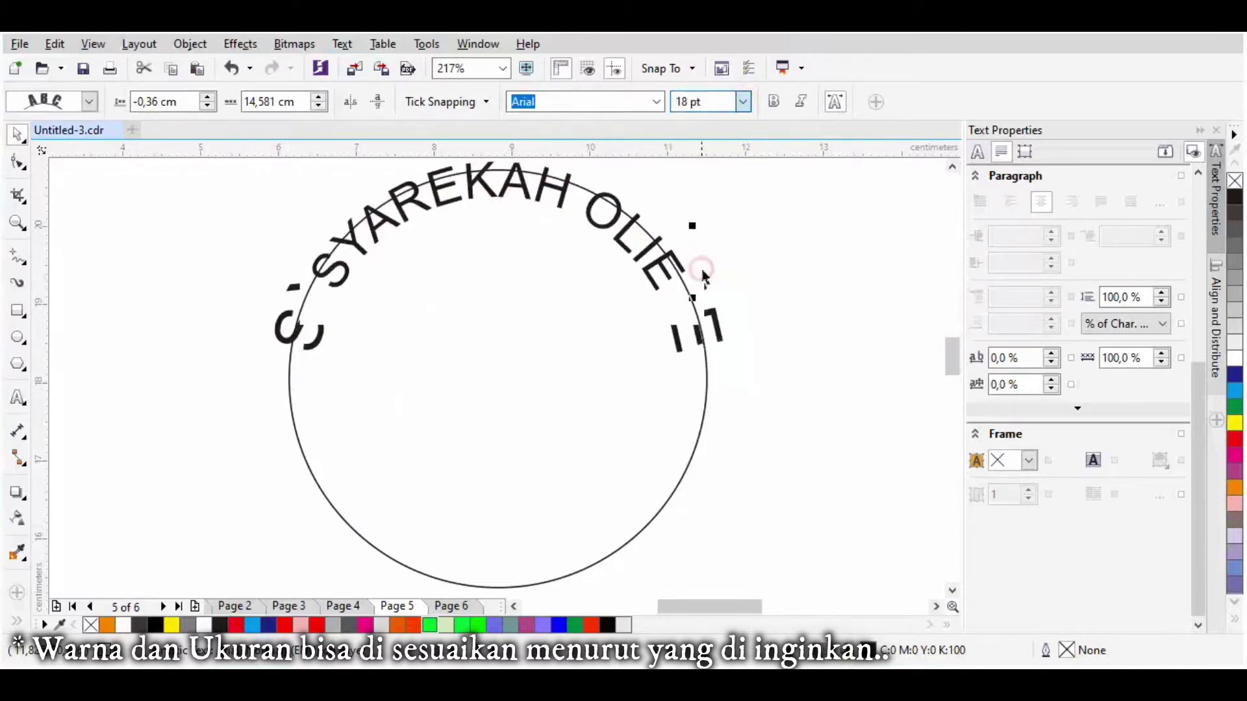
Step: Reposition the curved "SYAREKAH OLIE" text so it sits evenly inside the circle's upper arc
left_click(440, 179)
left_click(383, 44)
mouse_move(342, 44)
left_click(367, 345)
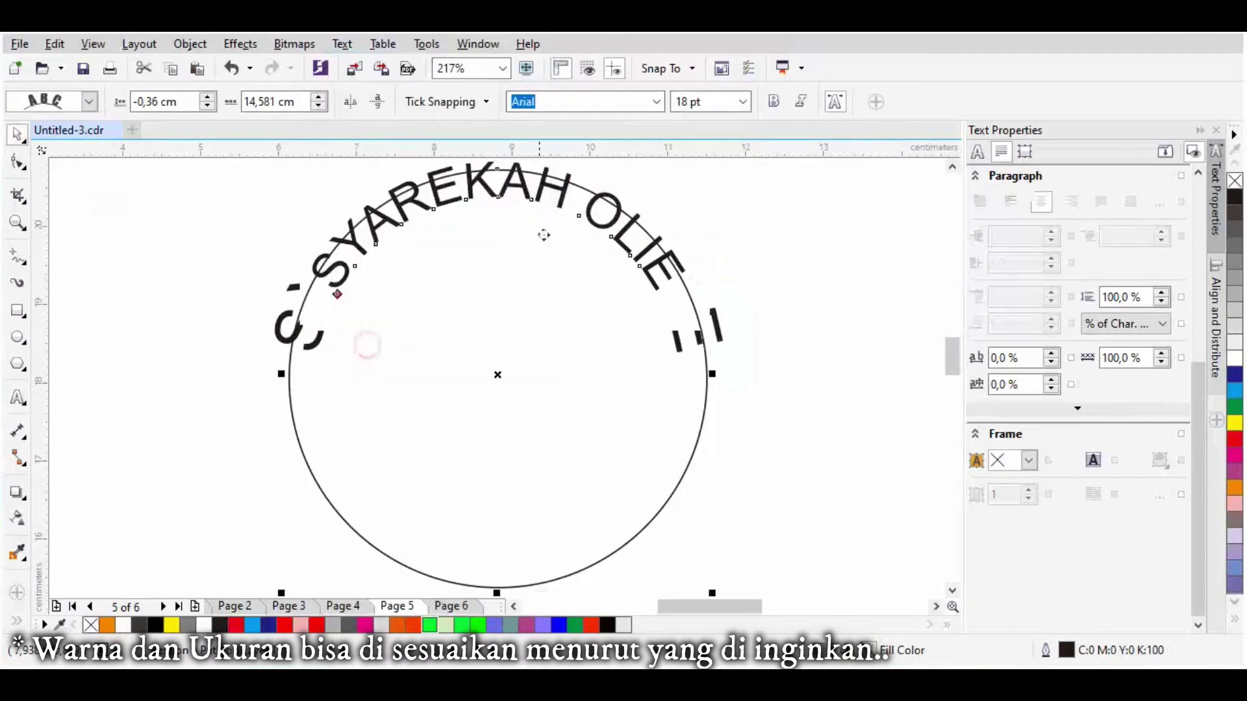
left_click(669, 262)
left_click(342, 44)
left_click(402, 345)
left_click(354, 248)
left_click(587, 240)
left_click(343, 44)
left_click(385, 285)
left_click_drag(339, 300, 349, 323)
Step: Draw a rectangle about 6.39 by 1.47 cm across the circle's middle and centre it horizontally on the circle
left_click(19, 312)
left_click_drag(244, 340, 738, 454)
left_click(17, 135)
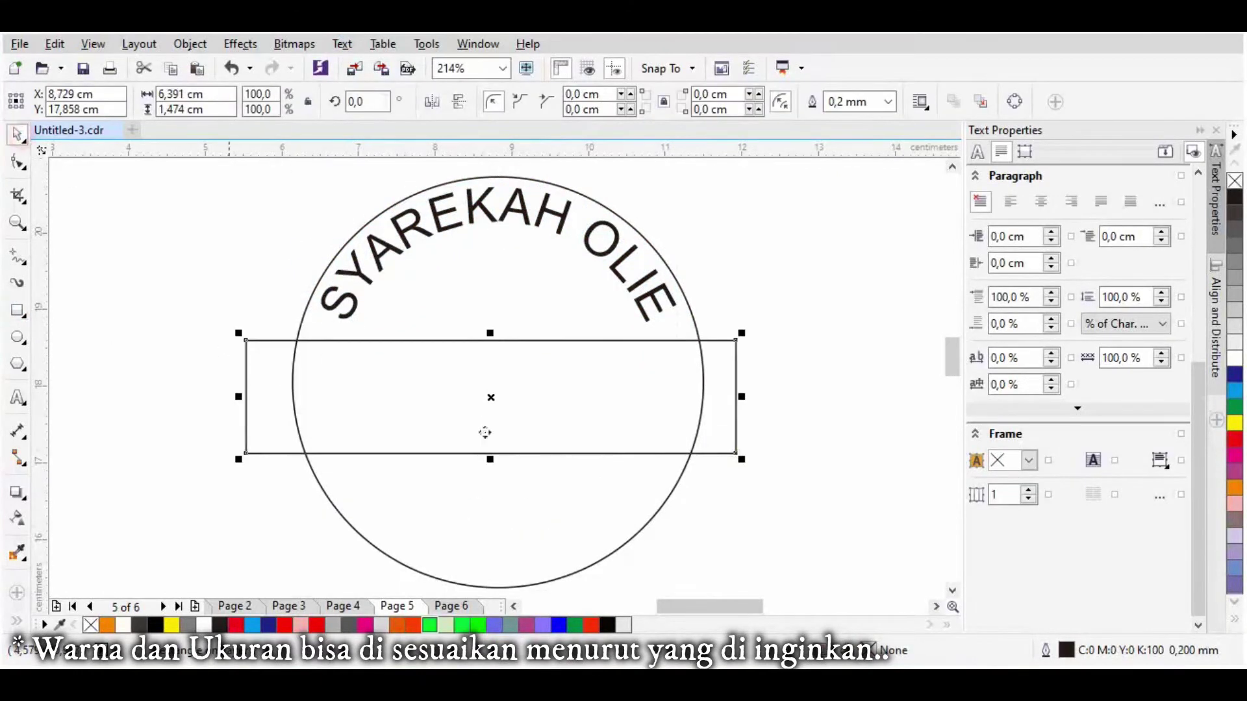
left_click(633, 534, "shift")
key("c")
left_click(799, 484)
Step: Move the rectangle up until its top edge meets both ends of the curved "SYAREKAH OLIE" text
left_click_drag(743, 345, 727, 342)
left_click(114, 216)
left_click(344, 316)
scroll(347, 328, "up", 2)
left_click_drag(349, 318, 341, 325)
left_click(361, 354)
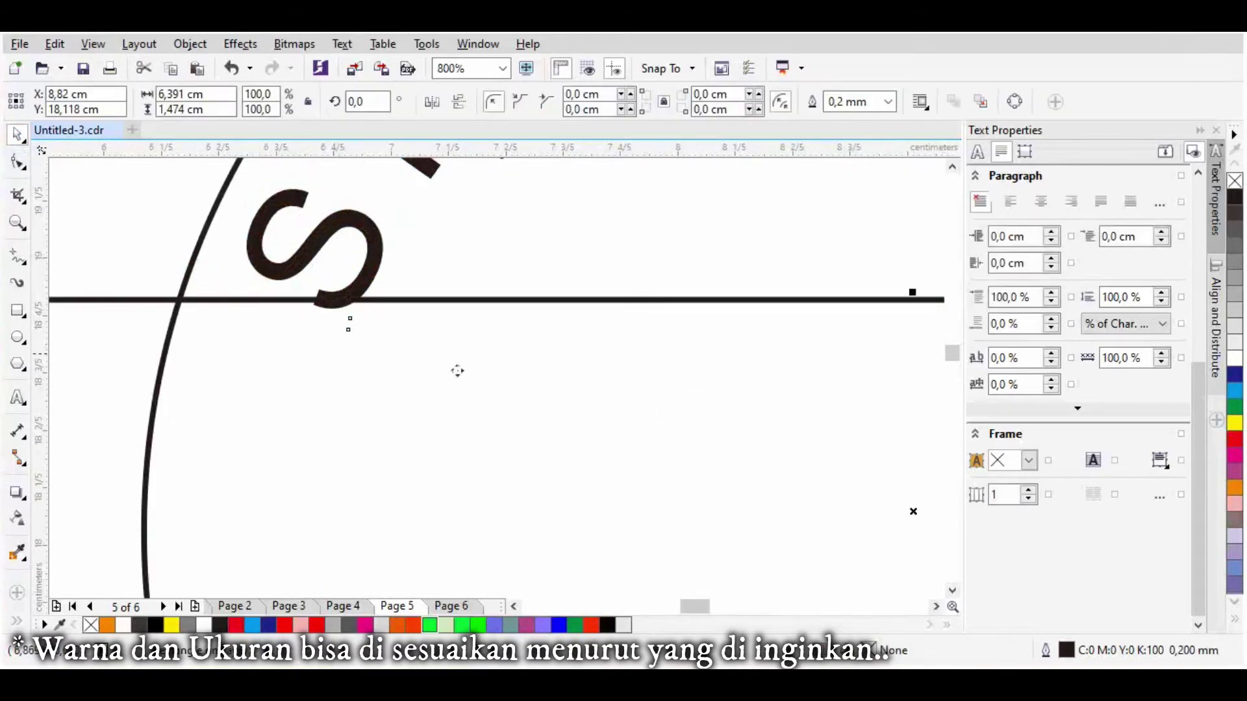
key("F4")
scroll(328, 318, "up", 4)
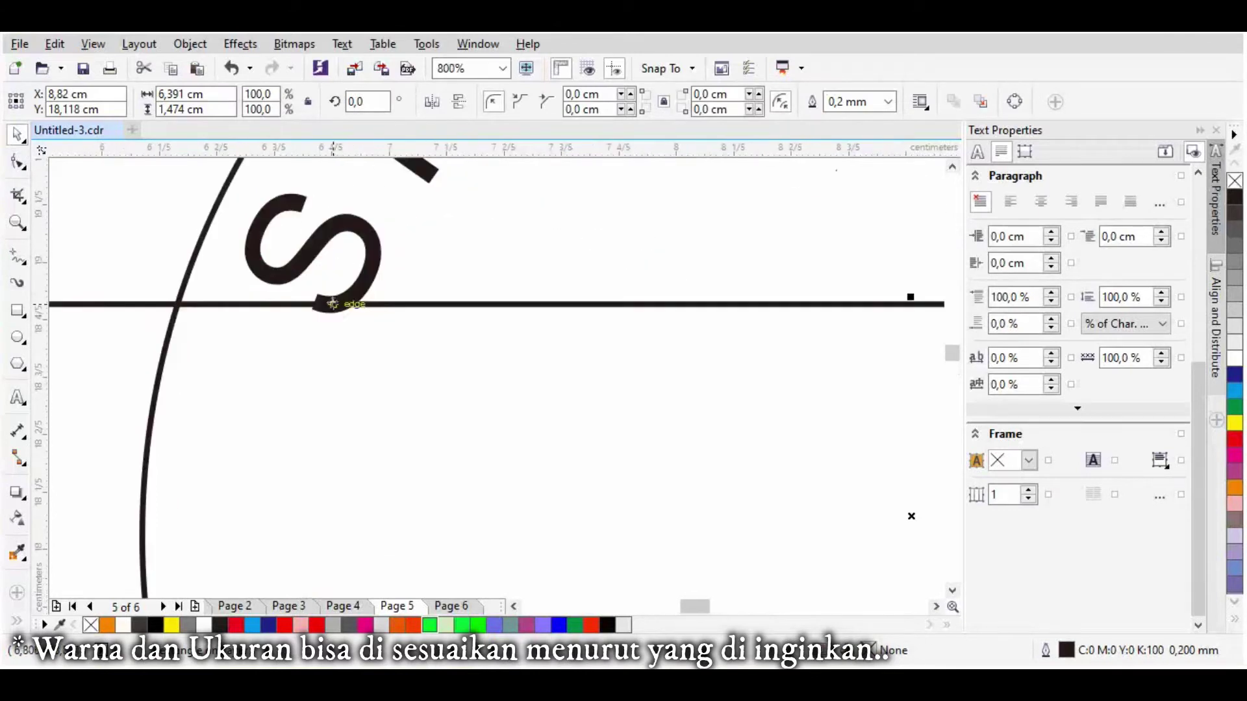
left_click(337, 299)
scroll(334, 328, "up", 2)
scroll(350, 325, "down", 6)
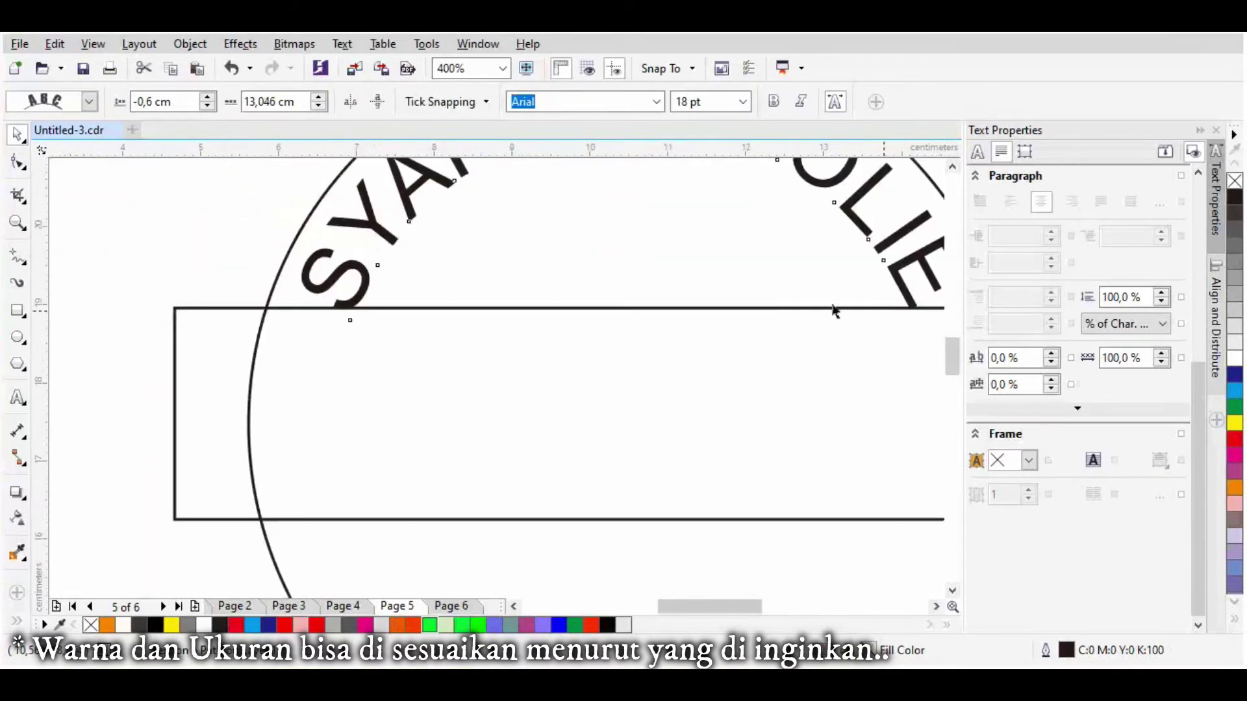
left_click(742, 269)
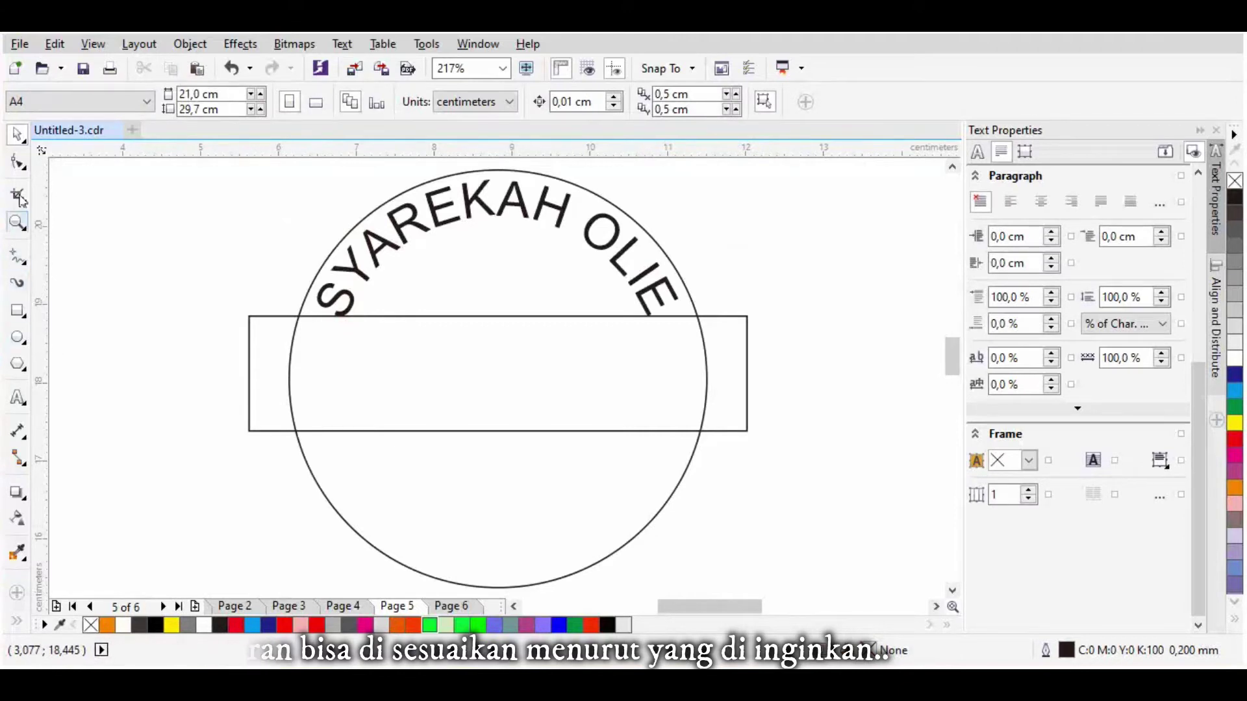
Step: Add the artistic text "KERTOSONO" at 18 pt below the rectangle
left_click(17, 397)
left_click(539, 187)
left_click(498, 203)
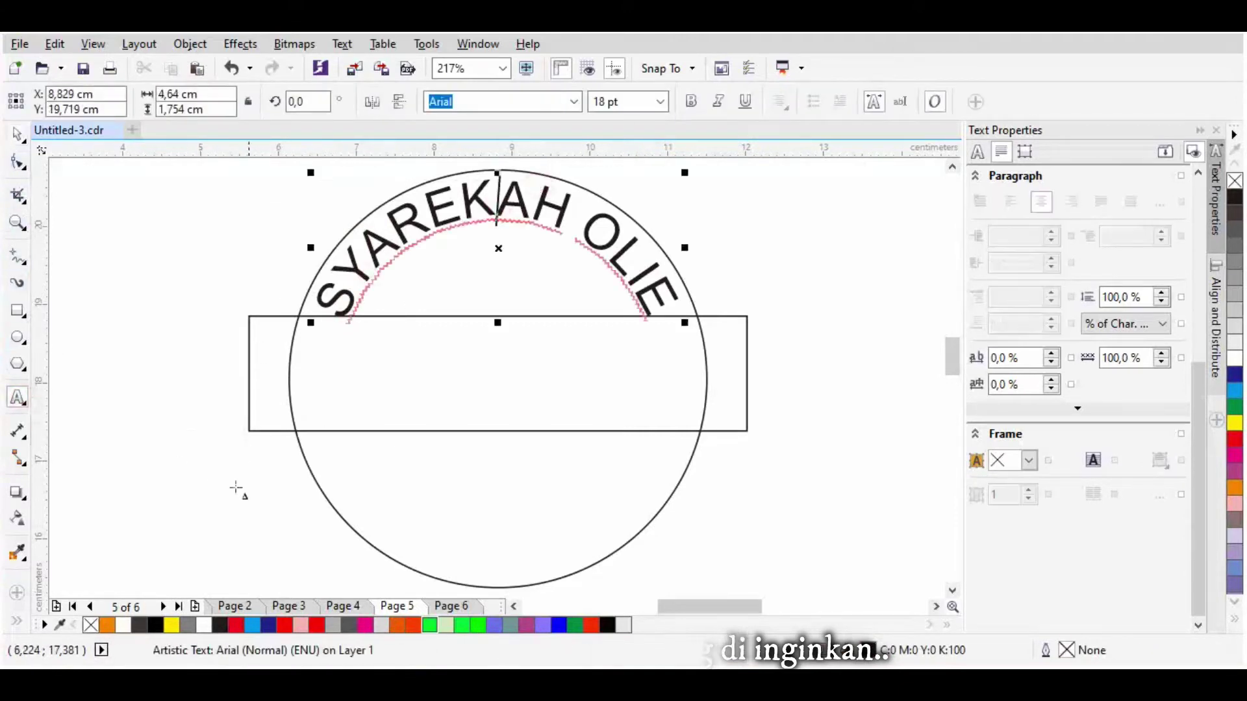
left_click(236, 486)
left_click(660, 101)
left_click(629, 270)
type("RTOSON")
Step: Fit "KERTOSONO" to the circle's lower arc and mirror it so it reads upright inside the circle
left_click(342, 43)
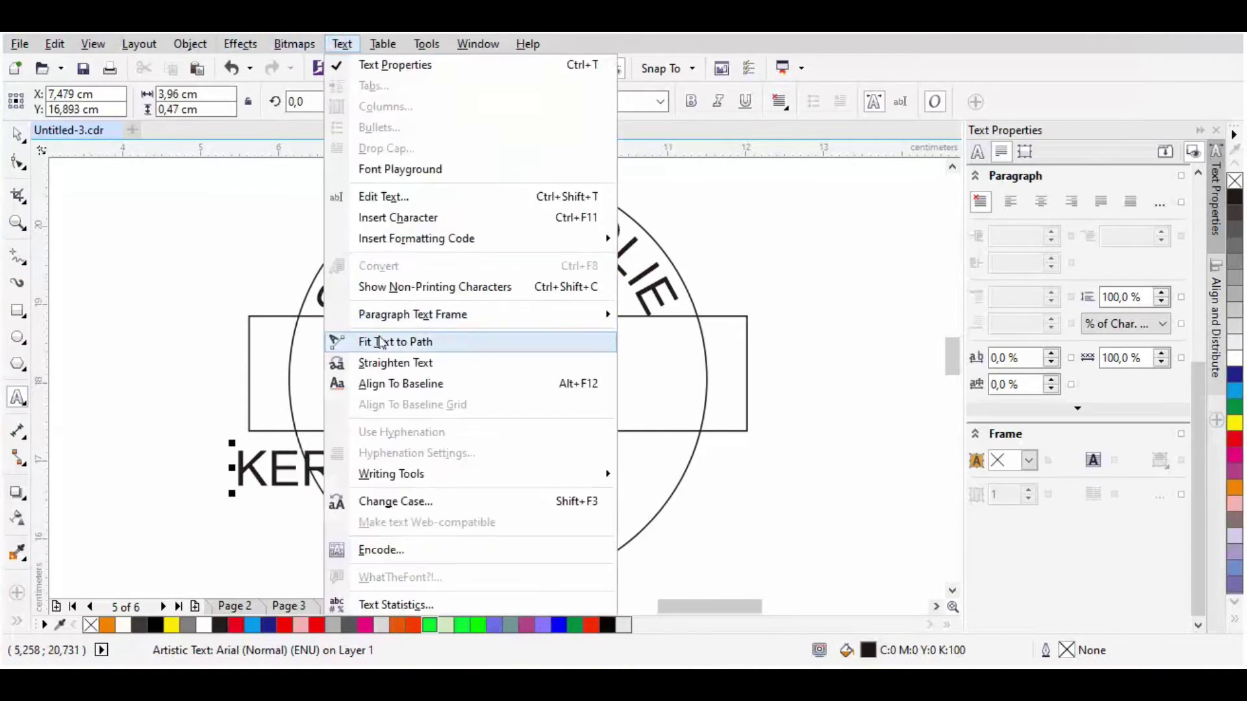
left_click(390, 340)
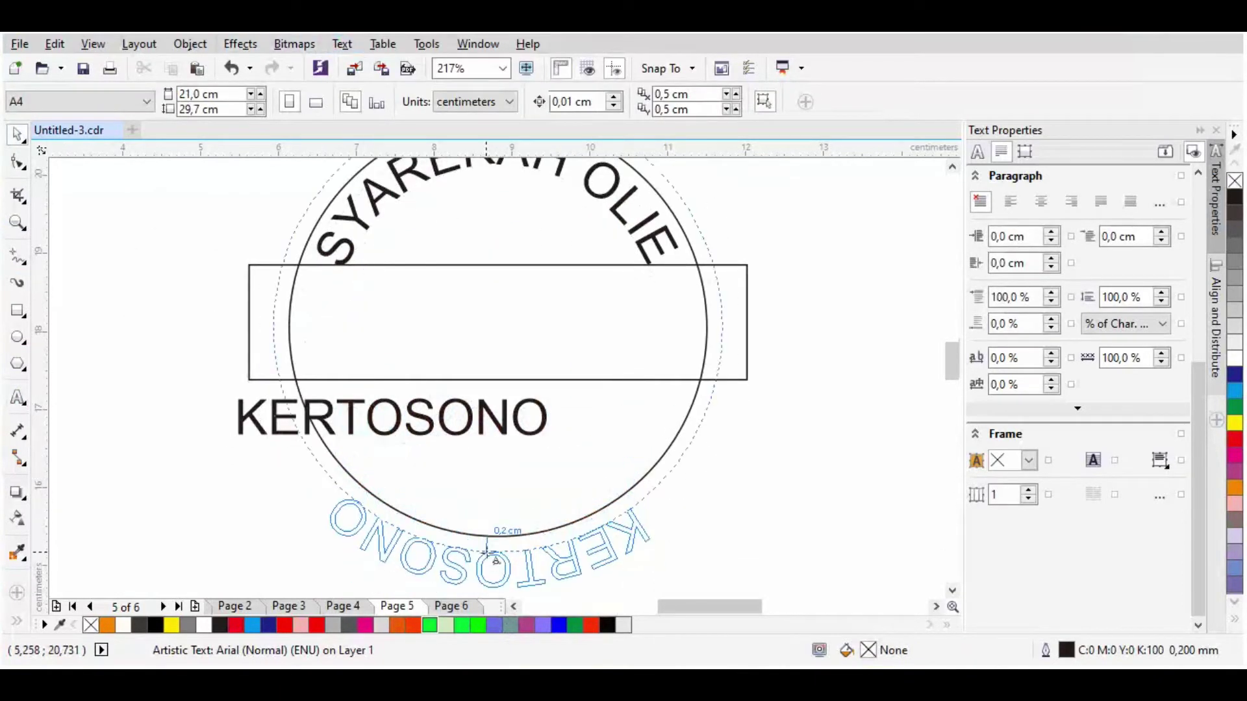
left_click(493, 548)
left_click(377, 101)
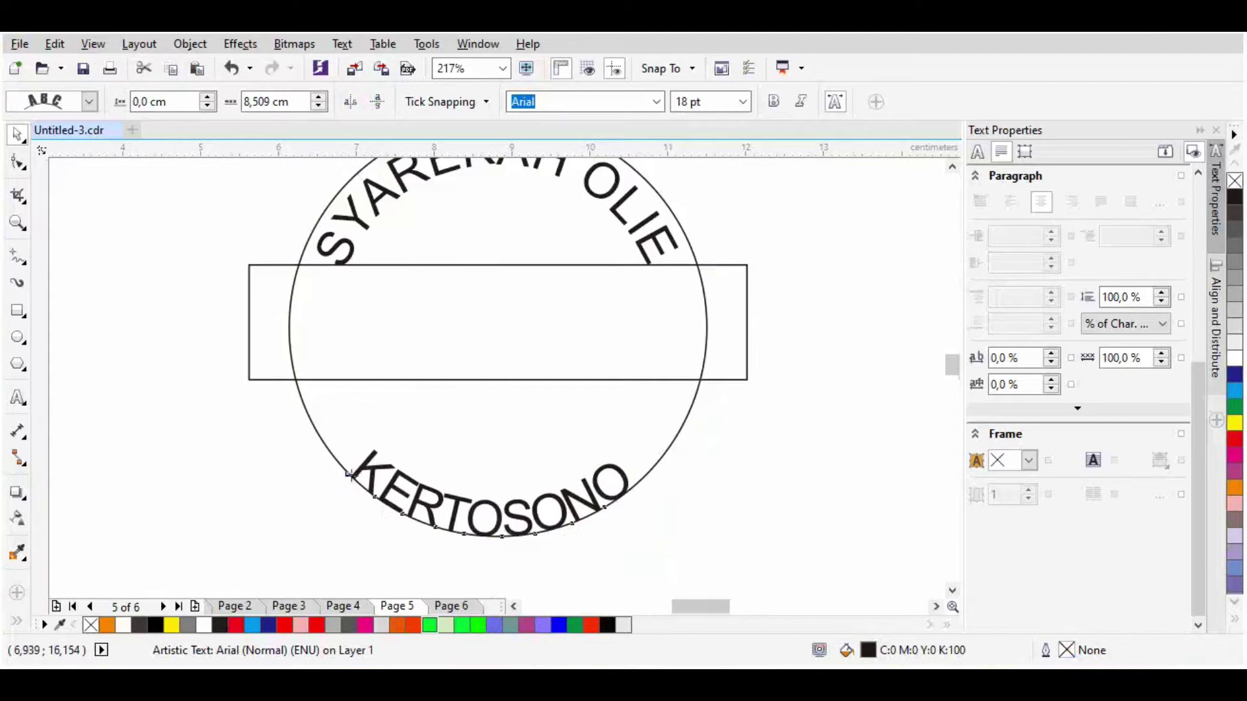
Step: Offset "KERTOSONO" 0.2 cm inside the circle and widen its character spacing to about 83%, adjusting its position along the arc
scroll(347, 474, "up", 3)
left_click_drag(345, 472, 337, 433)
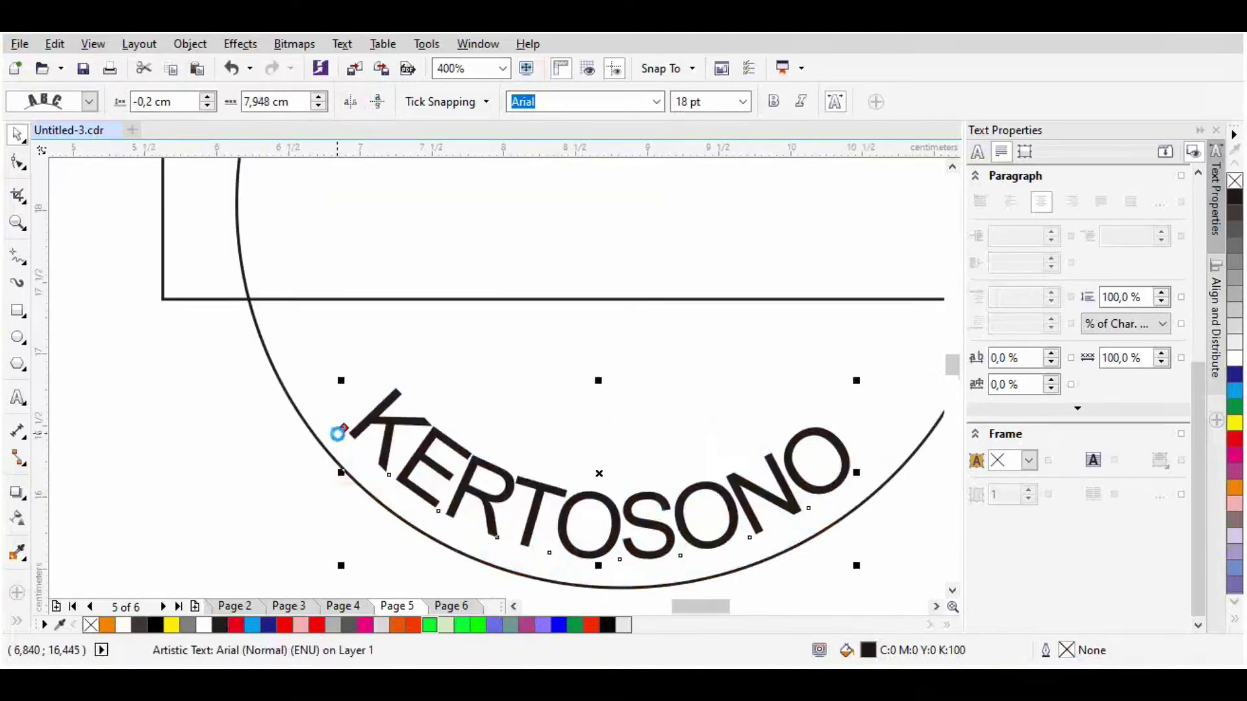
key("F4")
key("F10")
left_click_drag(628, 579, 675, 580)
left_click(18, 135)
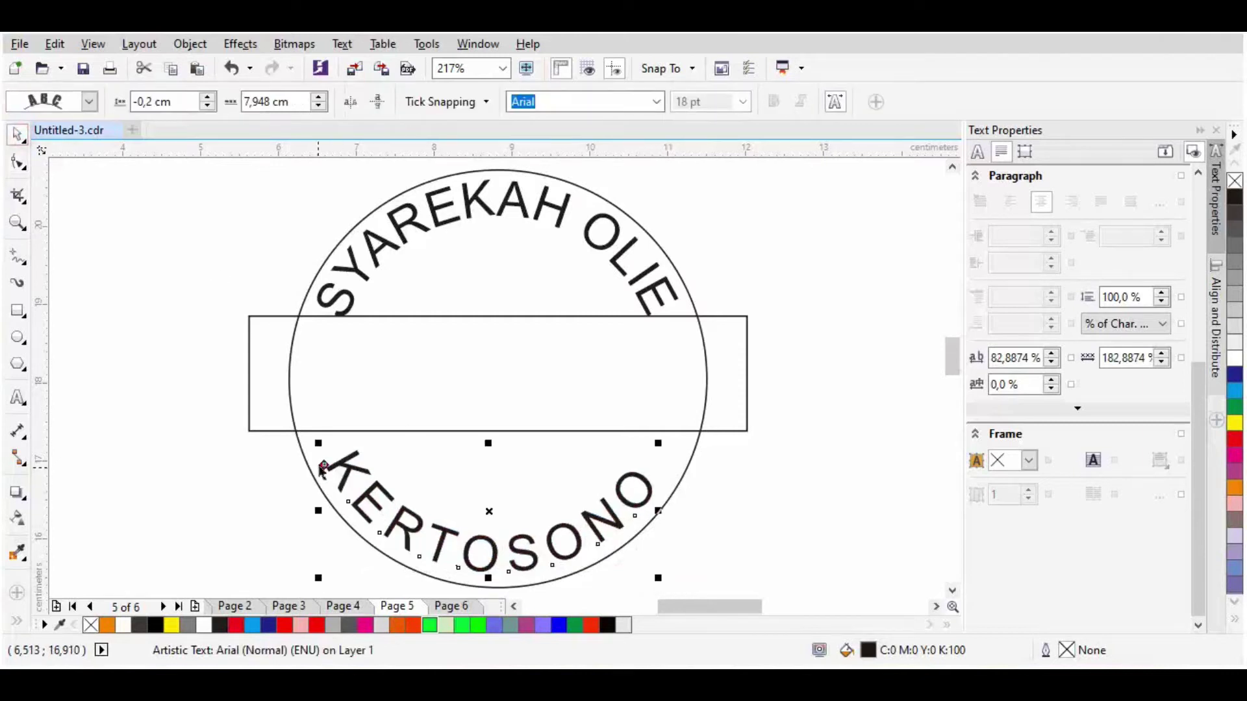
left_click(325, 464)
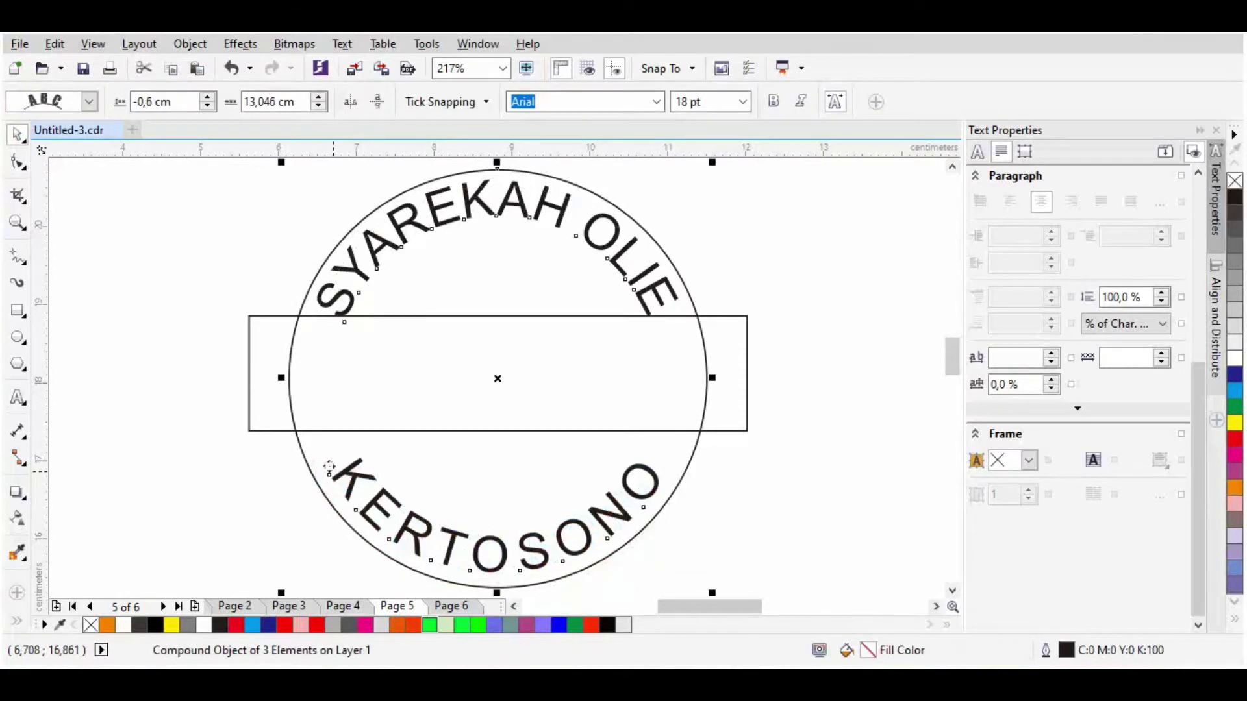
Step: Stretch the rectangle downward to a height of about 1.75 cm and nudge it down between the two curved texts
left_click(499, 432)
left_click_drag(497, 440, 500, 464)
key("Down")
key("Down")
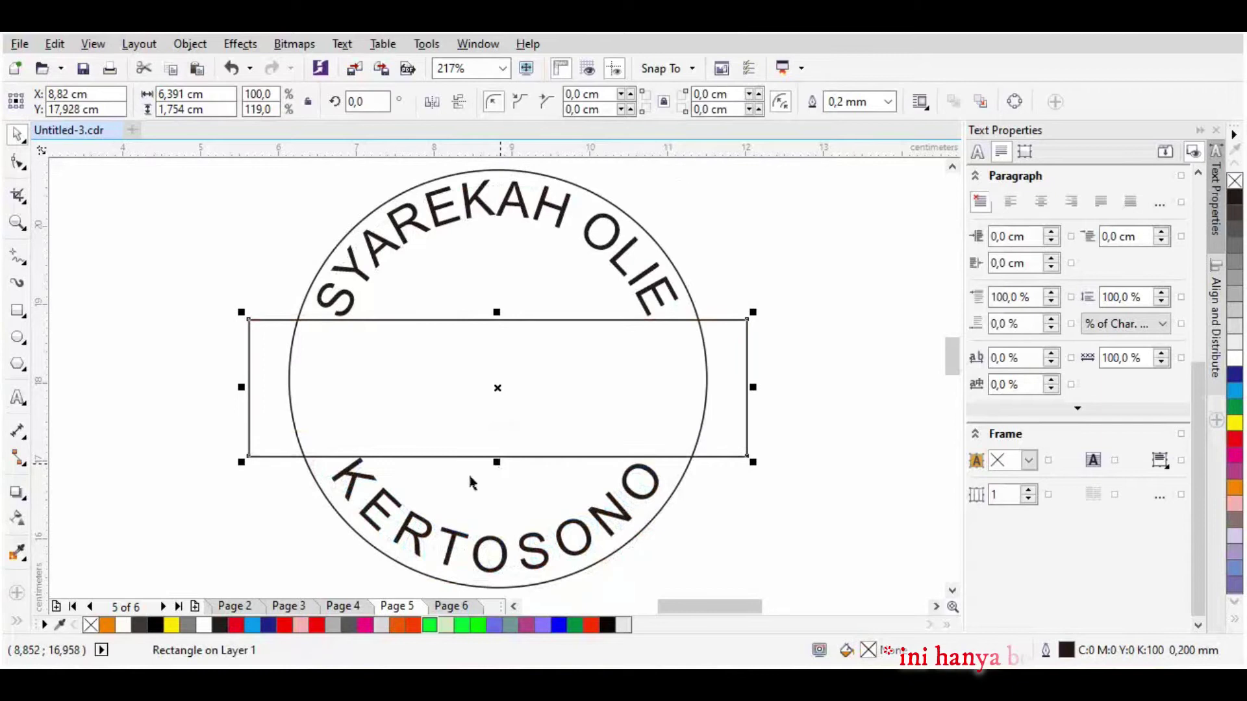
Step: Shift "KERTOSONO" slightly along the lower arc to balance both ends against the rectangle's bottom edge
scroll(346, 471, "up", 1)
left_click(373, 547)
left_click(334, 474)
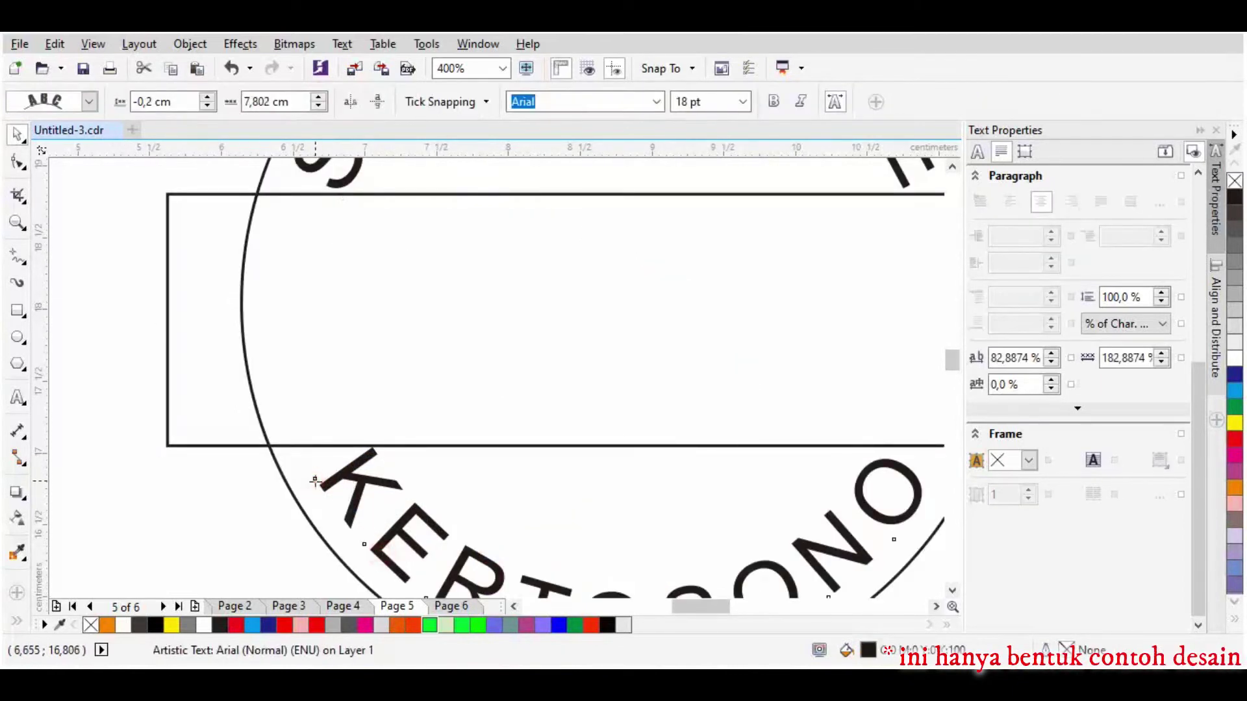
left_click(315, 480)
left_click(239, 445)
scroll(240, 446, "down", 3)
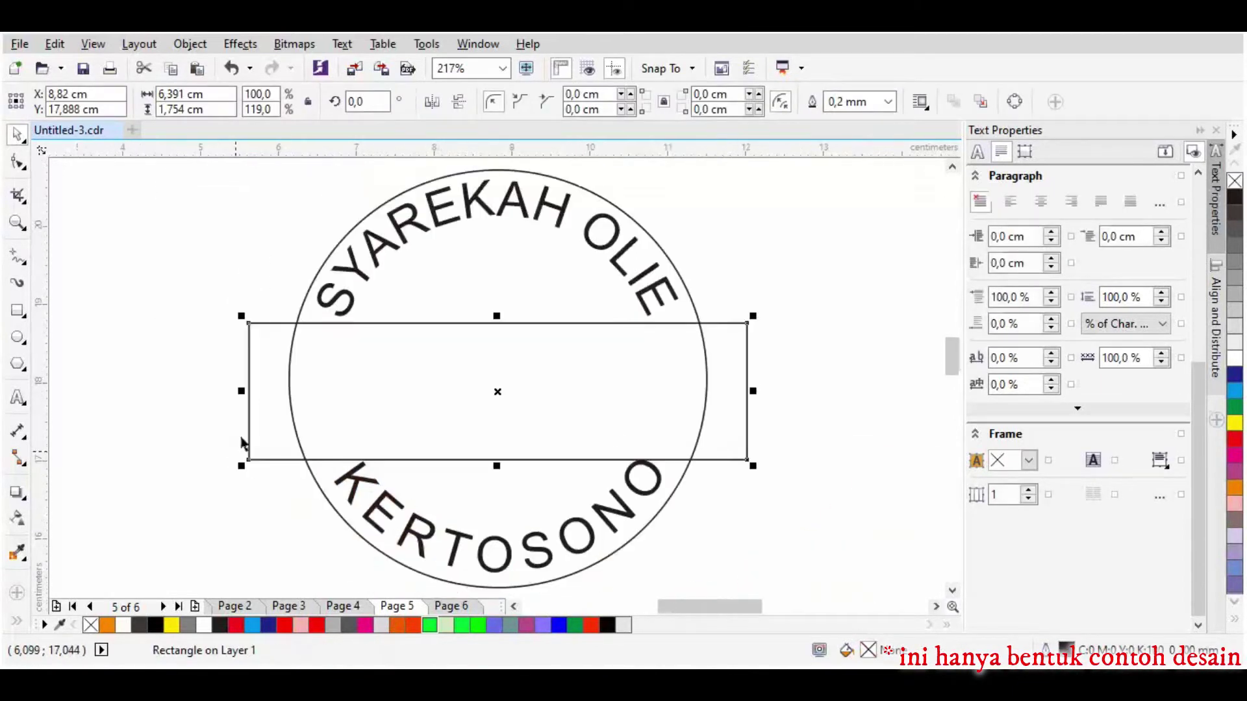
Step: Widen the character spacing of the "SYAREKAH OLIE" text to about 50%
left_click(339, 314)
left_click(675, 294)
left_click(652, 267)
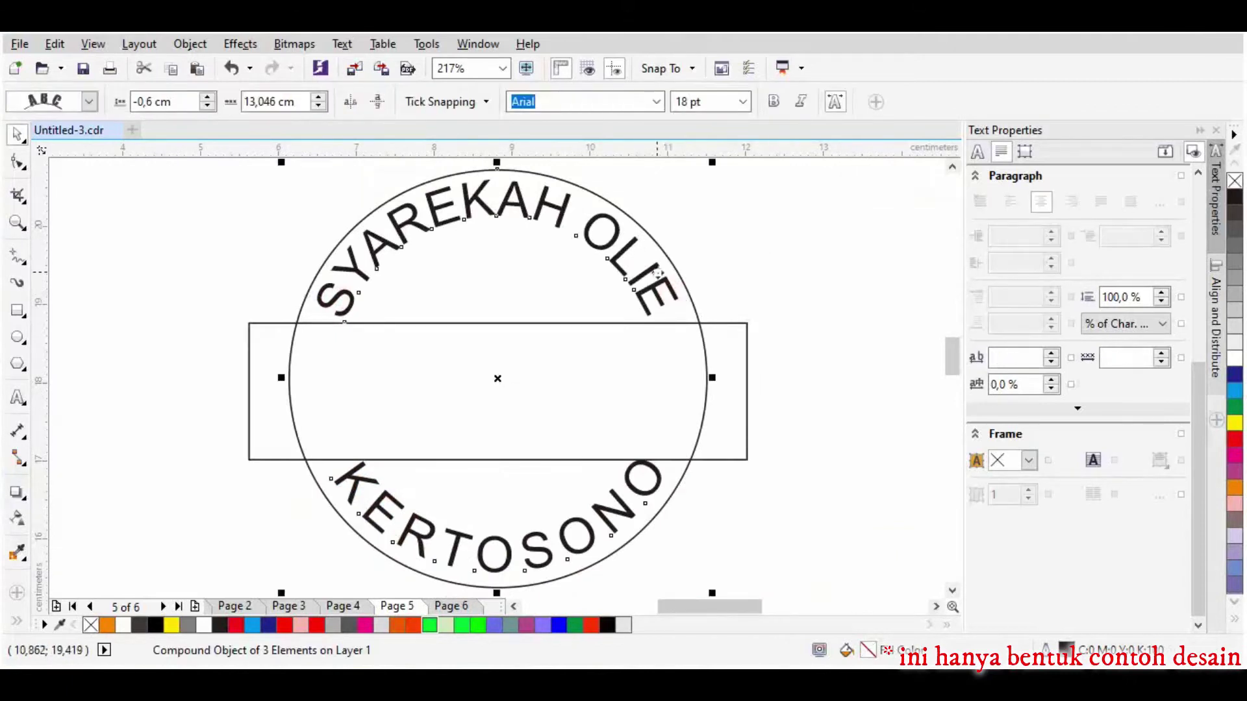
left_click(652, 267)
key("F10")
left_click_drag(682, 328, 700, 362)
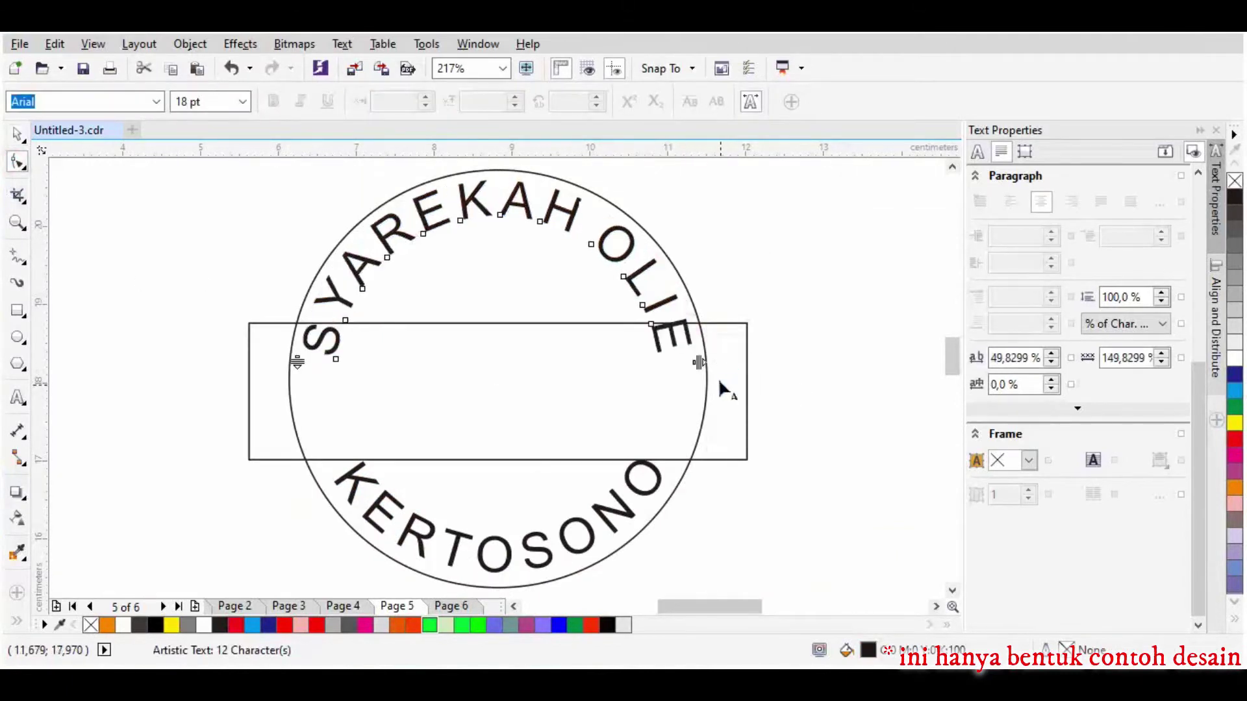
key("space")
left_click(775, 346)
Step: Shrink the rectangle in height and width so it fits clear of the curved texts
left_click(496, 459)
left_click_drag(498, 466, 499, 424)
left_click_drag(754, 391, 637, 391)
Step: Draw a small circle near the start of "SYAREKAH OLIE" and set its width and height to 0.3 cm
left_click(17, 337)
left_click_drag(304, 378, 335, 412)
left_click(319, 339)
left_click(318, 391)
left_click(173, 94)
type("0,30,3")
key("Return")
Step: Place the small circle between the starts of the two curved texts and copy it to the opposite side
left_click(17, 136)
left_click(122, 192)
left_click_drag(319, 406, 328, 434)
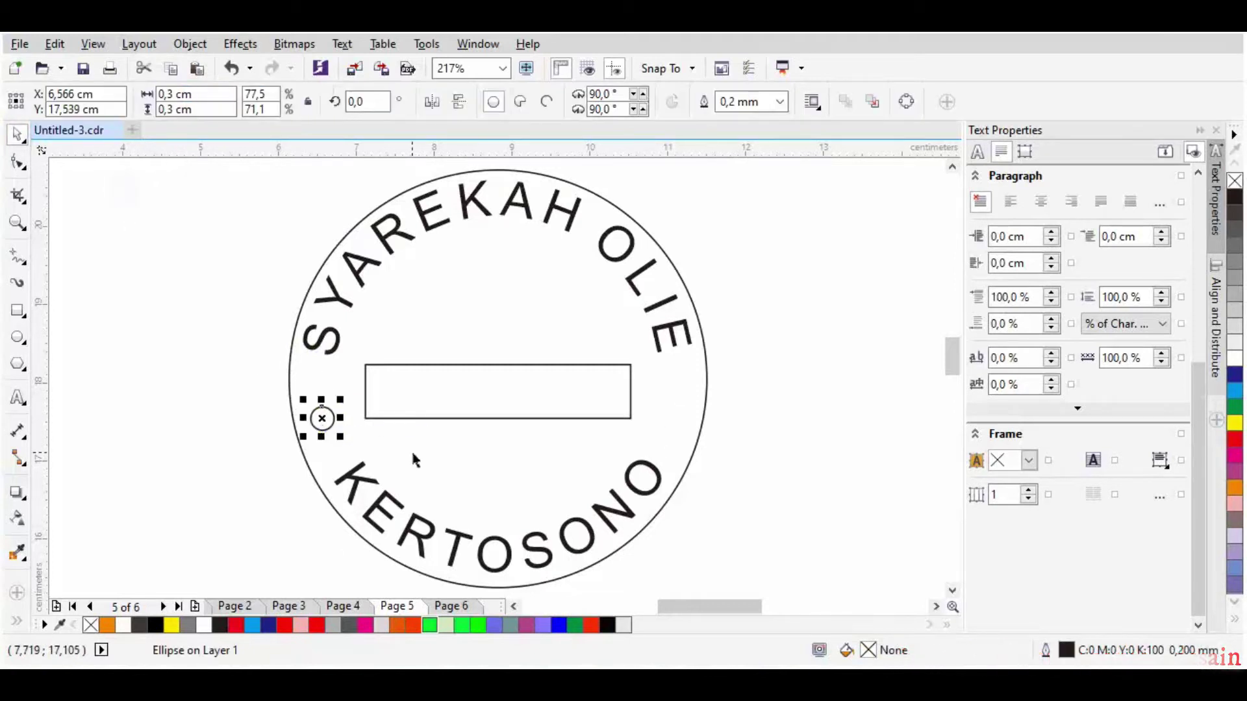
left_click(324, 412, "shift")
left_click(807, 461)
Step: Group the two small circles, centre the group horizontally on the design, and nudge it up slightly
left_click(677, 423)
left_click(323, 410, "shift")
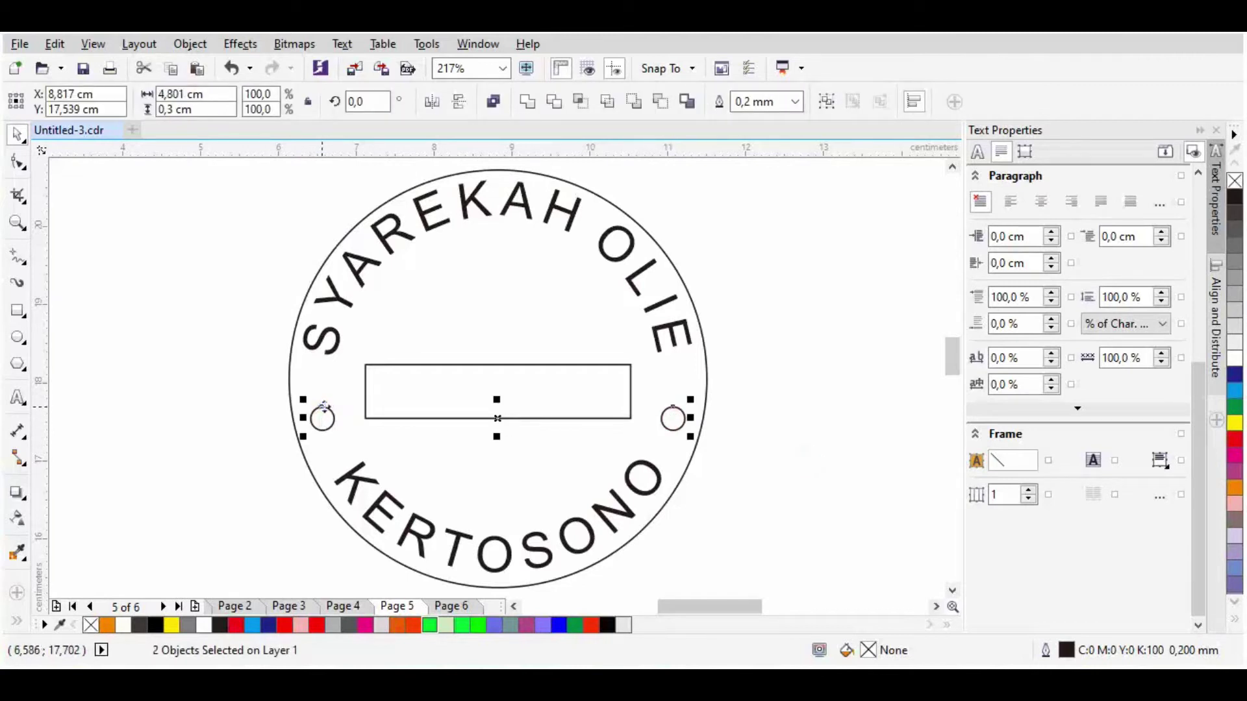
key("ctrl+g")
key("c")
left_click(843, 425)
left_click(674, 408)
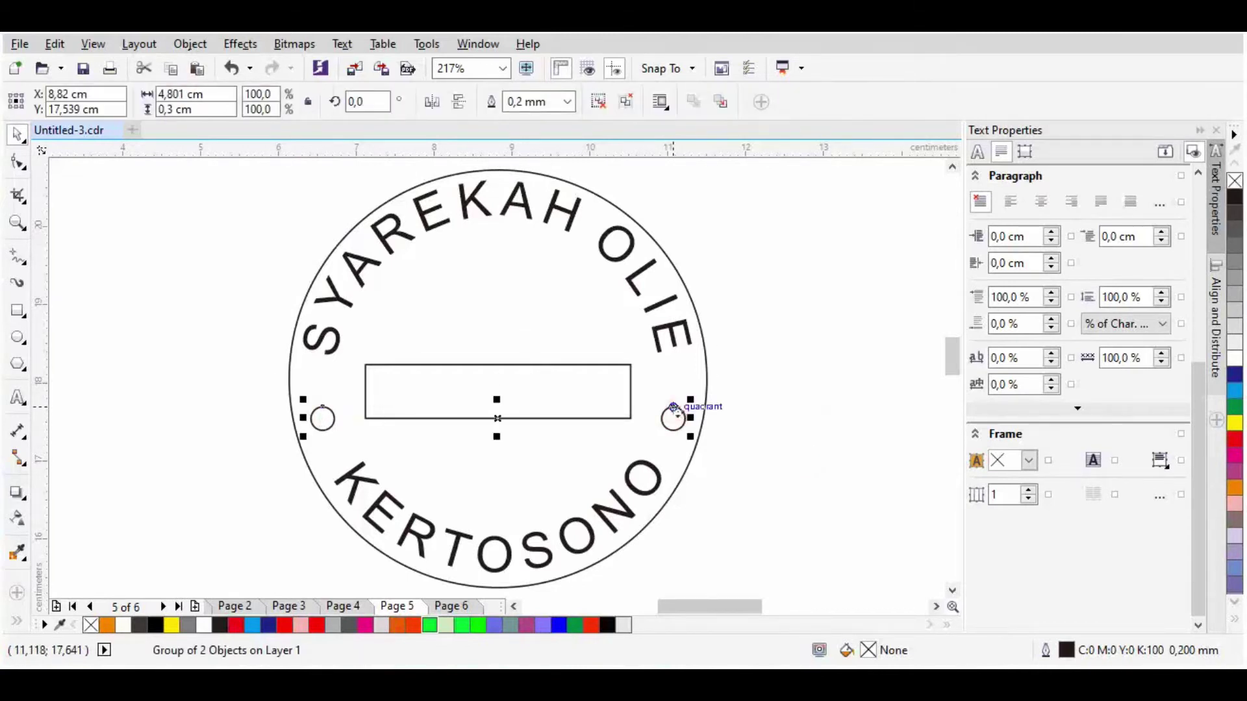
left_click(778, 425)
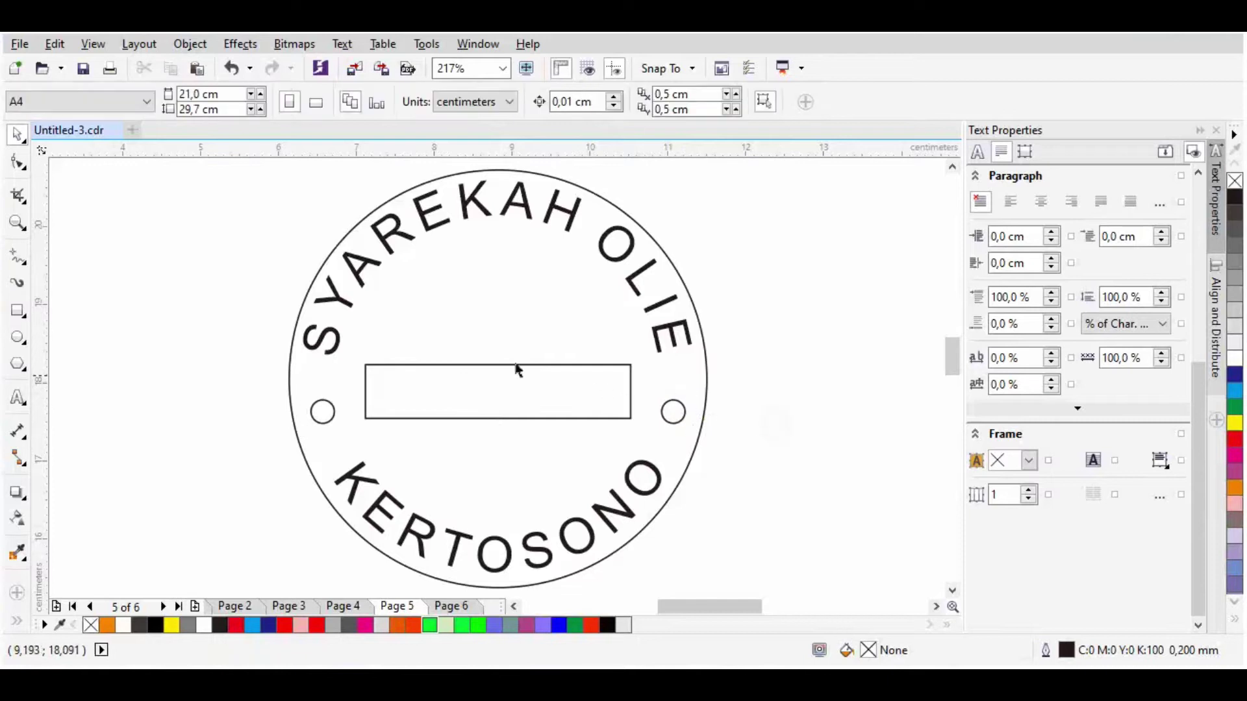
left_click(583, 189)
left_click_drag(712, 162, 639, 213)
key("ctrl+z")
Step: Create a smaller copy of the outer circle just inside the curved texts and centre it on the outer circle
left_click(676, 257)
left_click(664, 251)
left_click(700, 305)
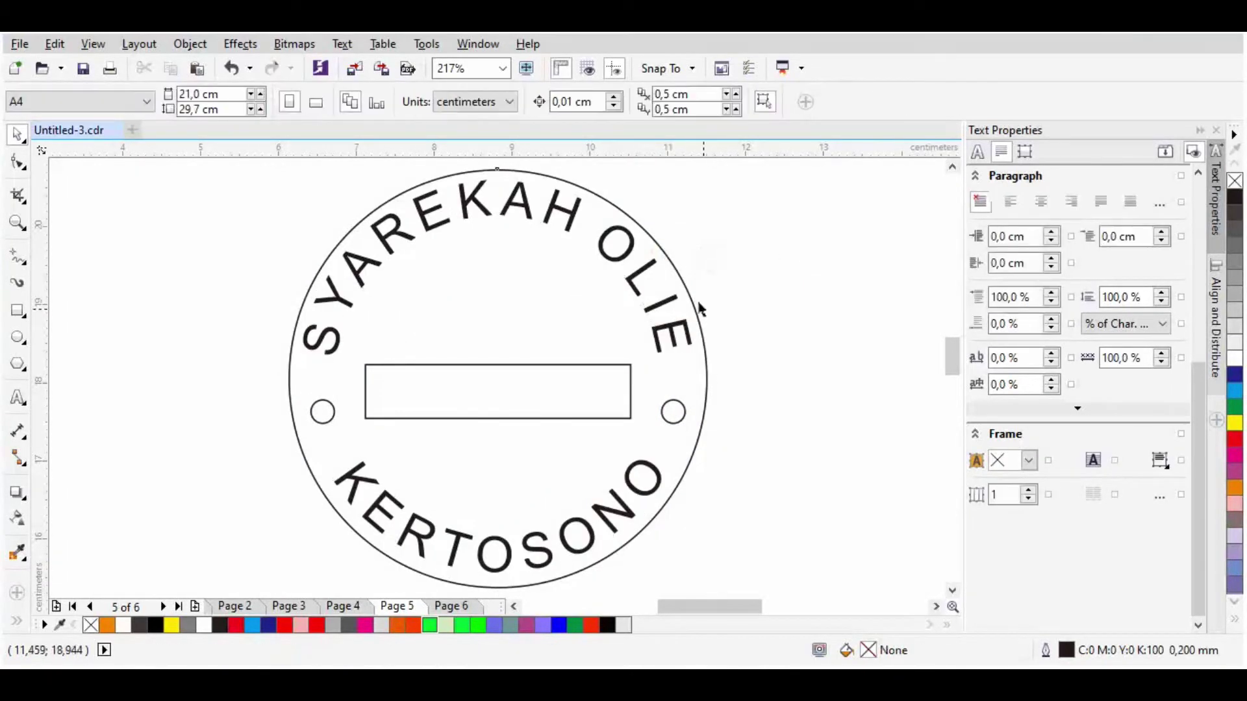
left_click(708, 404)
left_click_drag(710, 589, 649, 529)
mouse_move(650, 222)
left_mouse_down()
mouse_move(668, 208)
mouse_move(648, 227)
left_mouse_up()
left_click(677, 272, "shift")
key("e")
key("c")
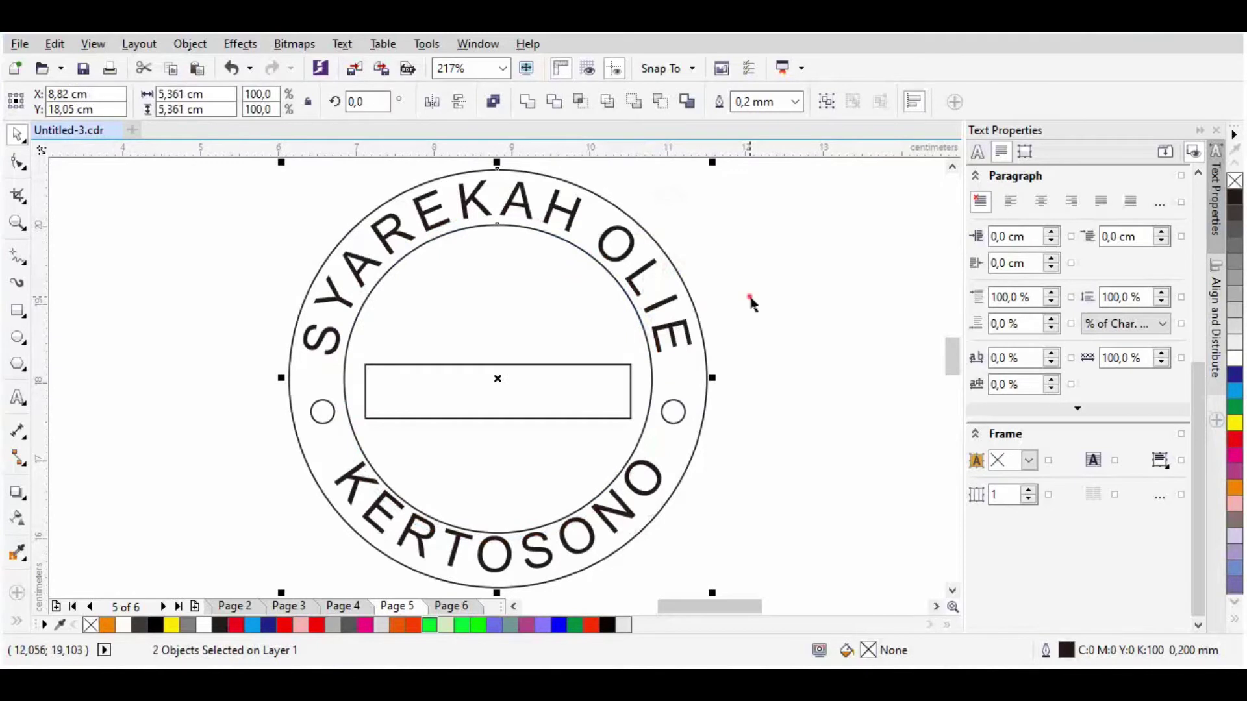
left_click(749, 296)
Step: Shrink the inner circle slightly to clear the letters and centre it again on the outer circle
left_click(353, 432)
left_click_drag(333, 544, 354, 523)
left_click(697, 442, "shift")
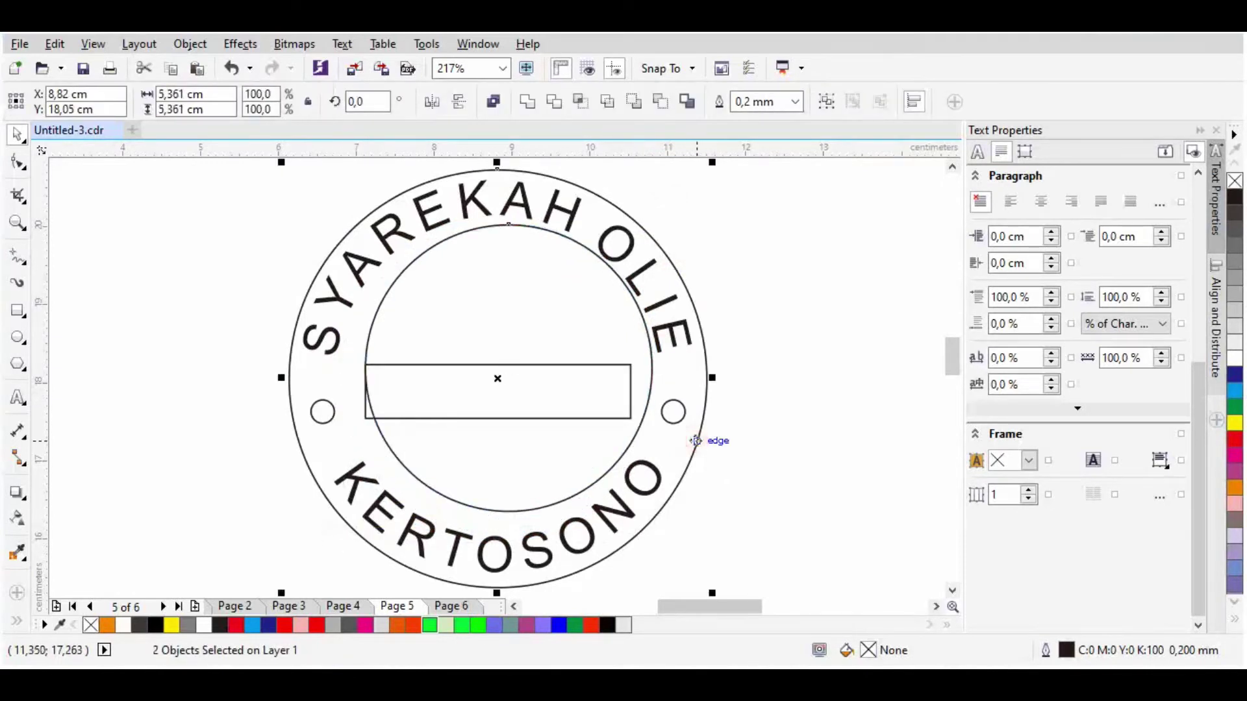
key("e")
key("c")
left_click(753, 453)
left_click(554, 204)
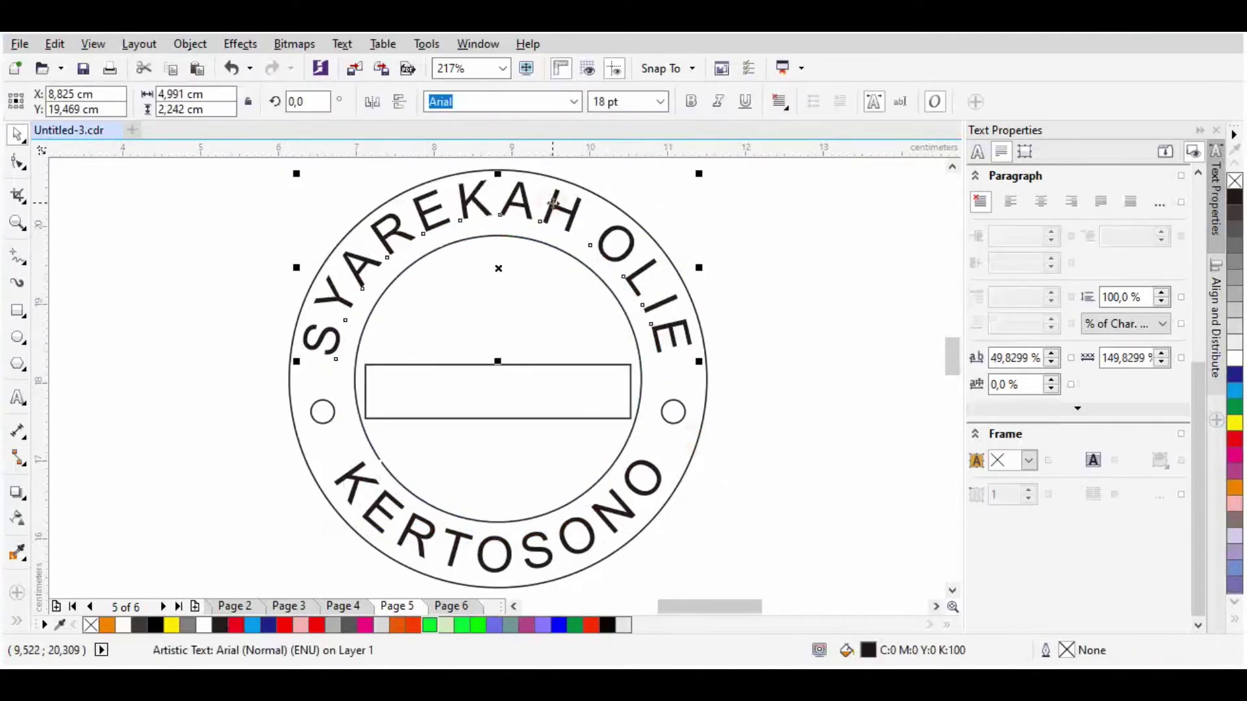
key("ctrl+z")
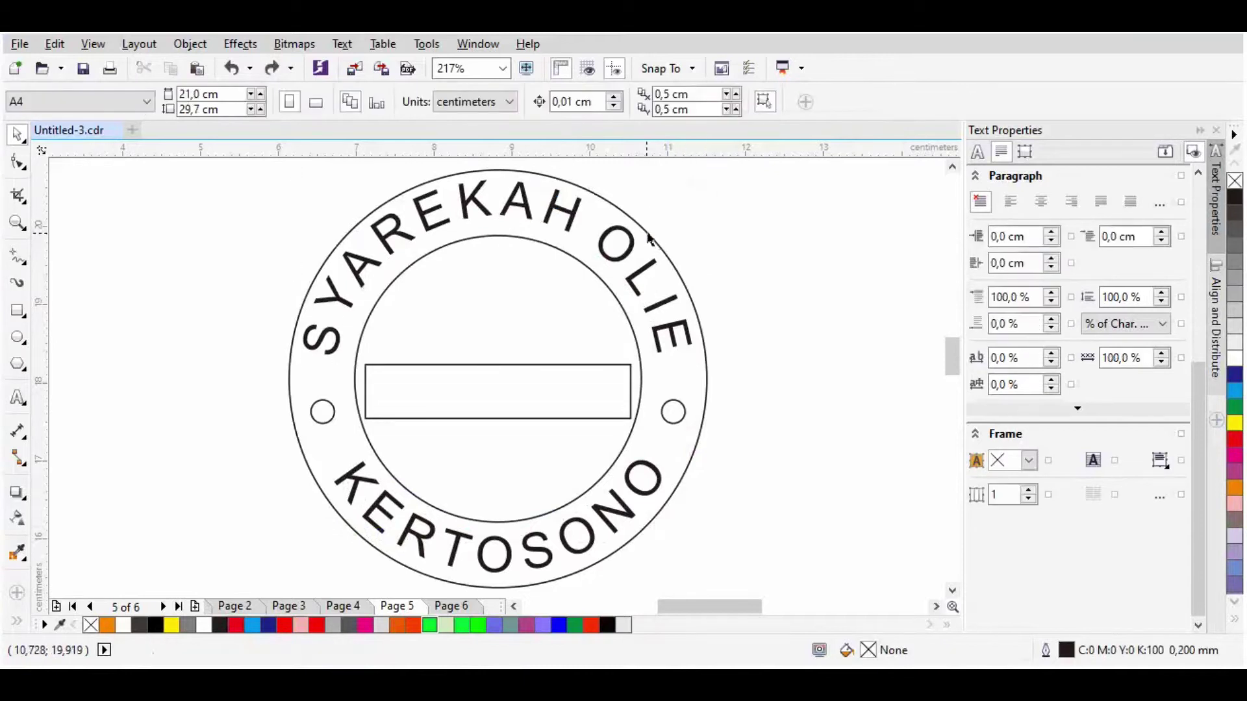
Step: Enlarge the outer circle to a diameter of about 5.52 cm and align its centre with the inner circle
left_click(952, 167)
left_click_drag(712, 250, 726, 236)
left_click(597, 385)
left_click(702, 365)
left_click(701, 365)
left_click(577, 586, "shift")
key("c")
key("e")
left_click(799, 415)
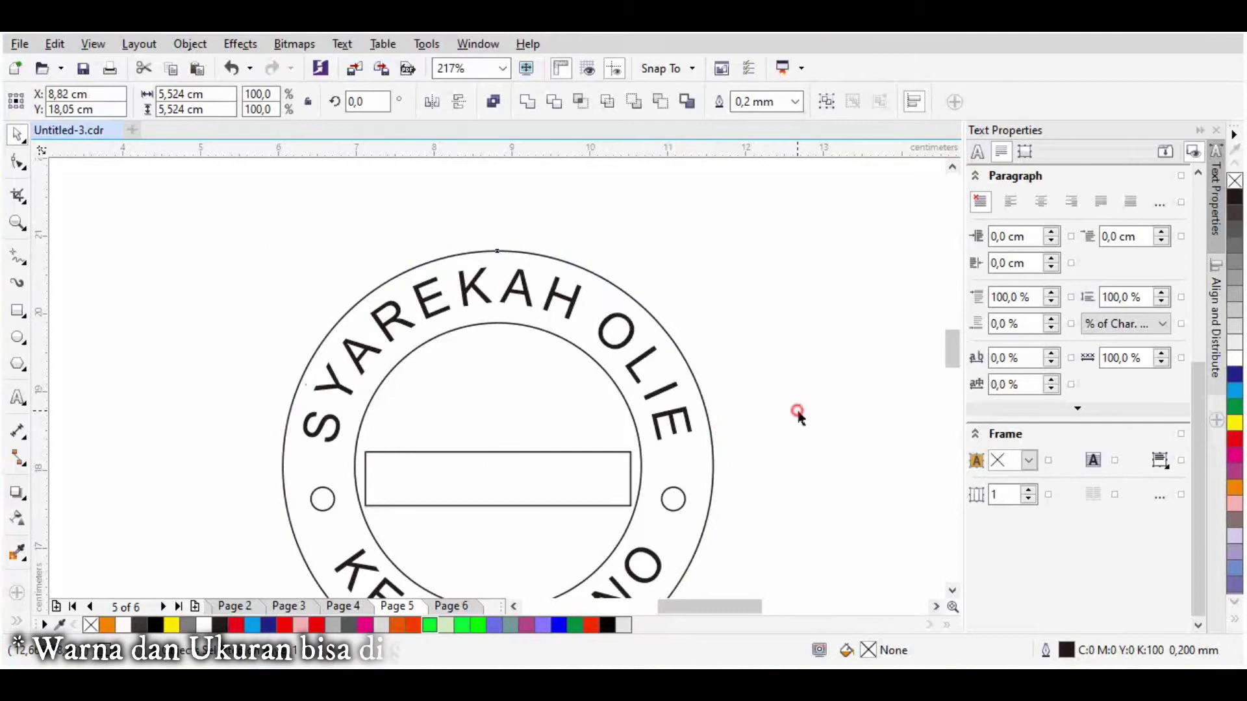
Step: Enlarge the outer circle a little further, to a diameter of about 5.59 cm
left_click(650, 314)
scroll(732, 249, "up", 2)
left_click_drag(665, 243, 699, 223)
scroll(701, 312, "down", 5)
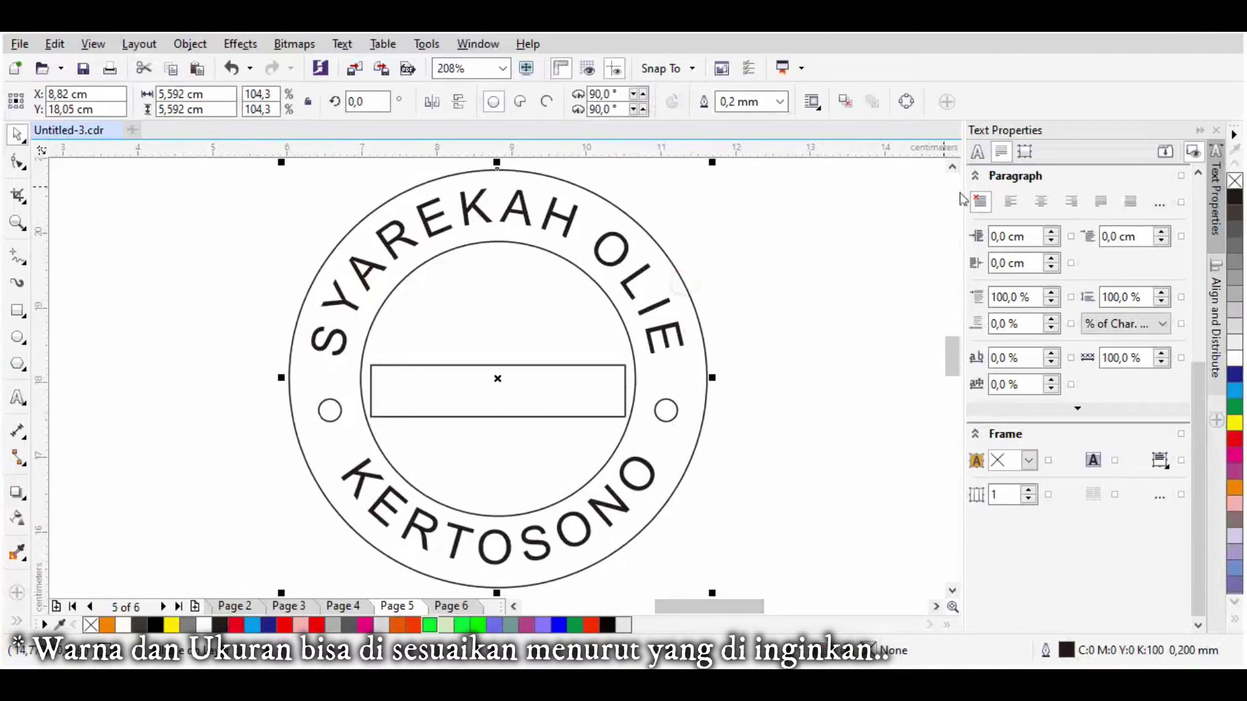
Step: Centre the rectangle vertically on the inner circle and stretch it evenly to about twice its height
left_click(445, 366)
left_click(544, 326, "shift")
key("e")
left_click(795, 346)
left_click(574, 367)
left_click(522, 406)
left_click_drag(496, 411, 496, 447)
Step: Add the artistic text "LUNAS" at 24 pt over the rectangle
left_click(18, 398)
left_click(422, 367)
type("LUNAS")
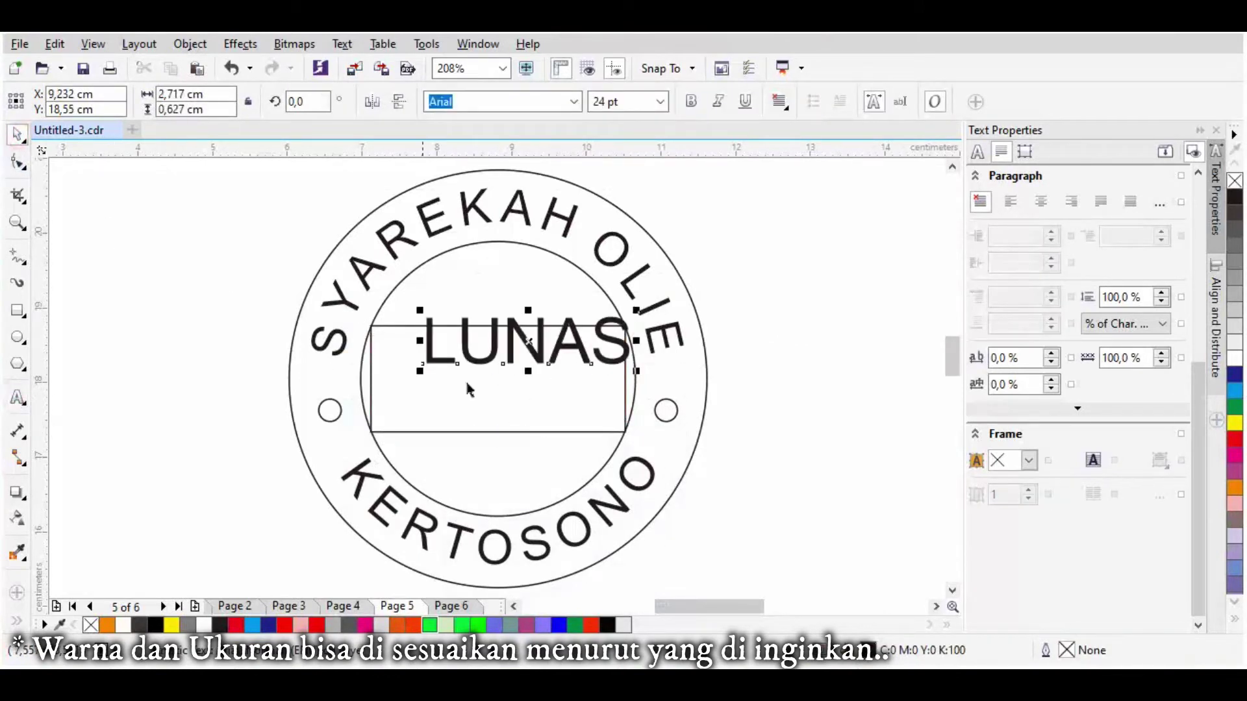
Step: Move "LUNAS" inside the rectangle, make it bold and centre it horizontally on the stamp
left_click_drag(468, 352, 438, 370)
left_click(692, 109)
left_click(458, 465, "shift")
key("c")
Step: Make the curved texts "SYAREKAH OLIE" and "KERTOSONO" bold
left_click(306, 346)
left_click(17, 398)
left_click(320, 329)
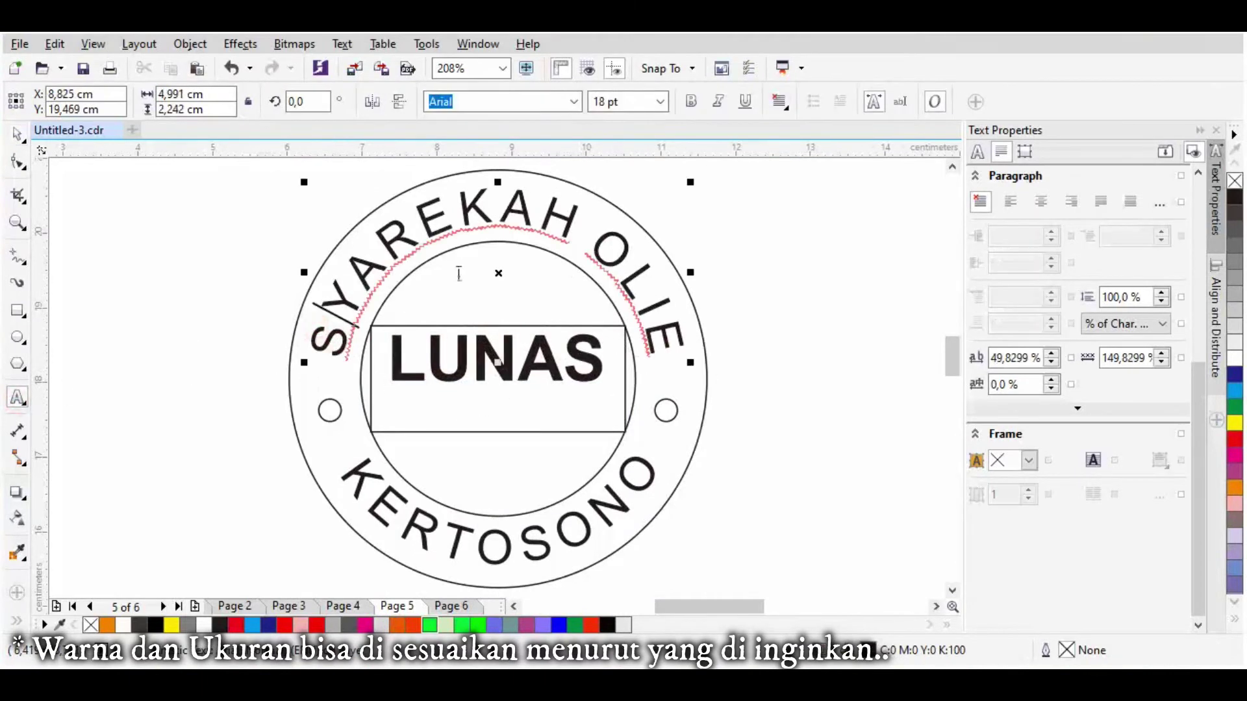
key("ctrl+a")
left_click(691, 104)
left_click(612, 515)
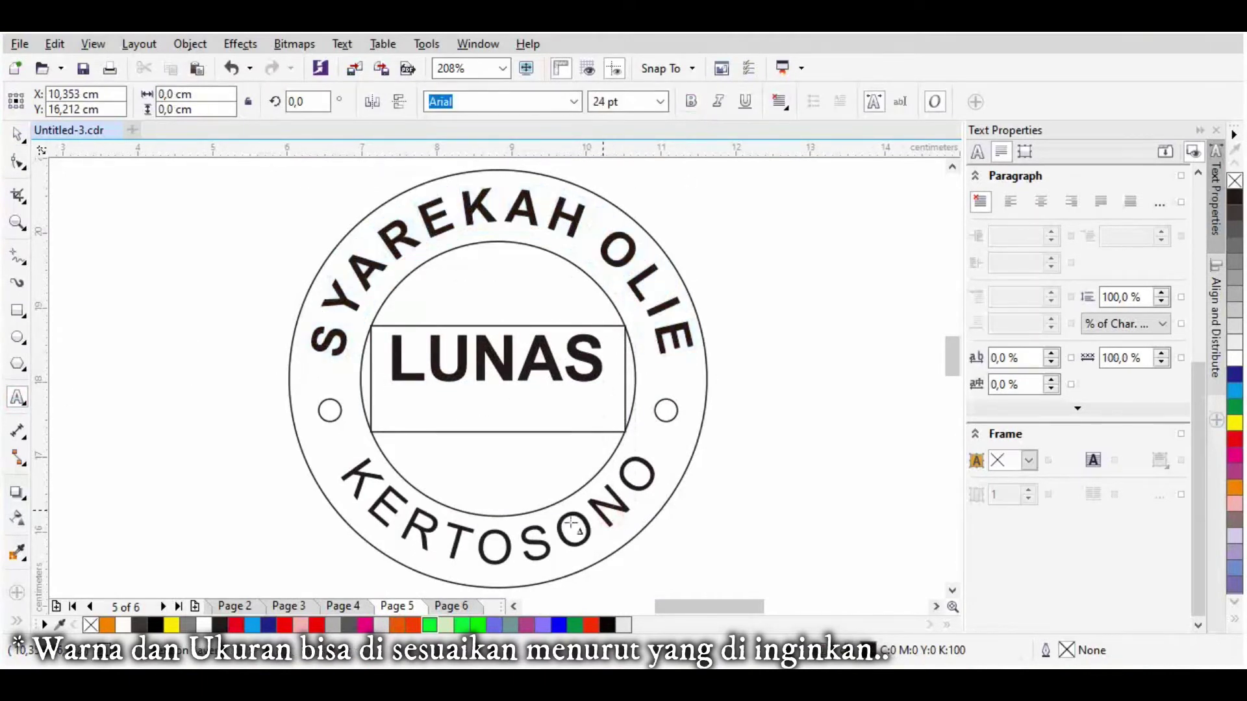
left_click(531, 549)
key("ctrl+a")
left_click(691, 104)
Step: Realign both curved texts, "KERTOSONO" and "SYAREKAH OLIE", horizontally to the centre of the stamp
left_click(18, 138)
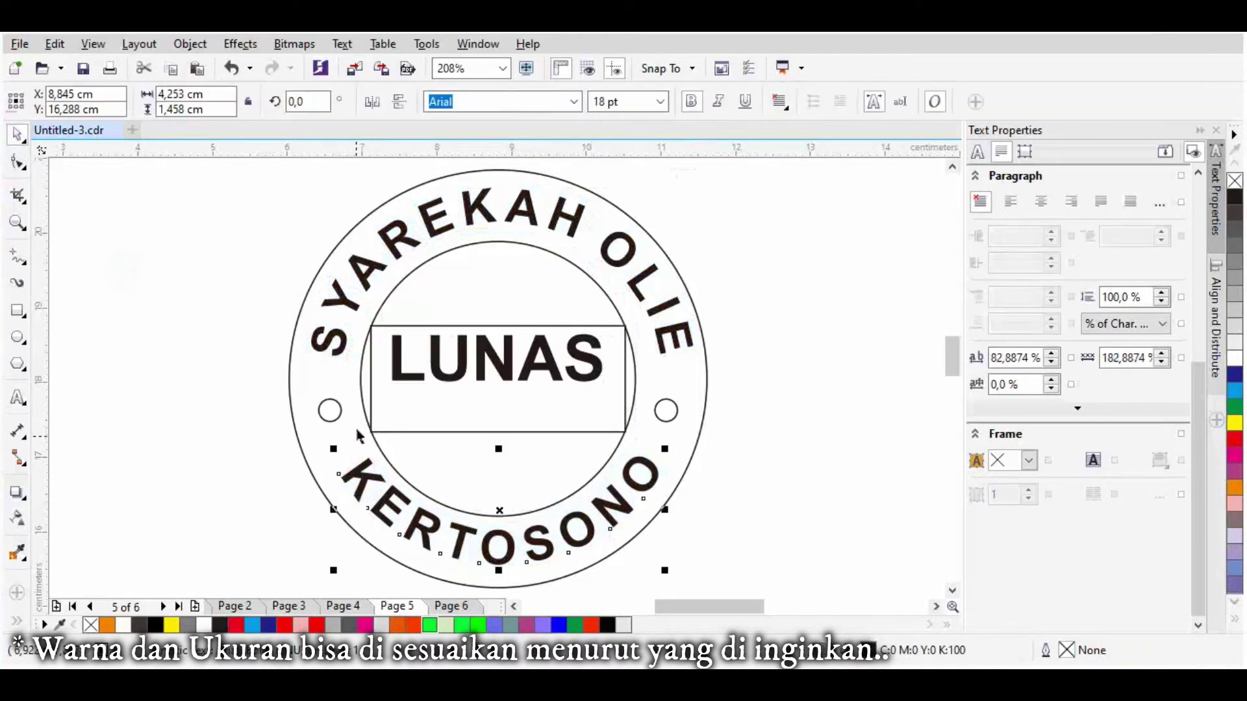
left_click(419, 408, "shift")
key("c")
left_click(358, 263)
left_click(434, 336, "shift")
key("c")
left_click(161, 309)
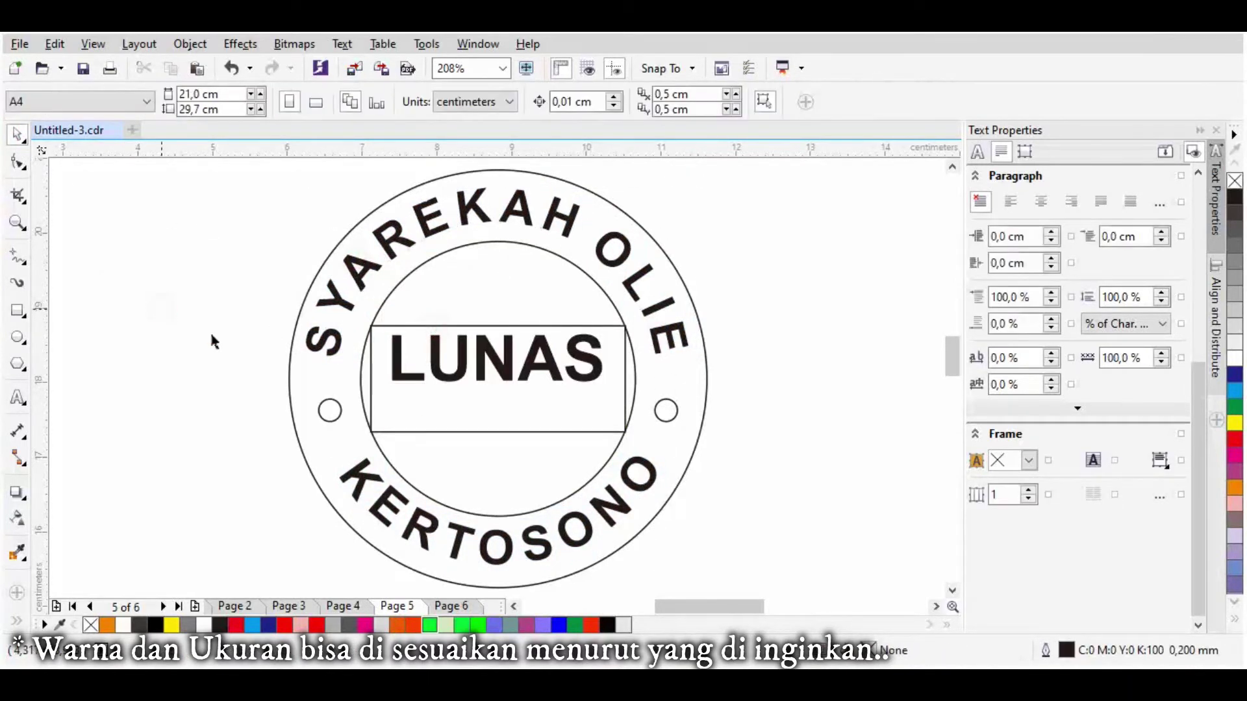
left_click(436, 398)
left_click(766, 392)
left_click(334, 409)
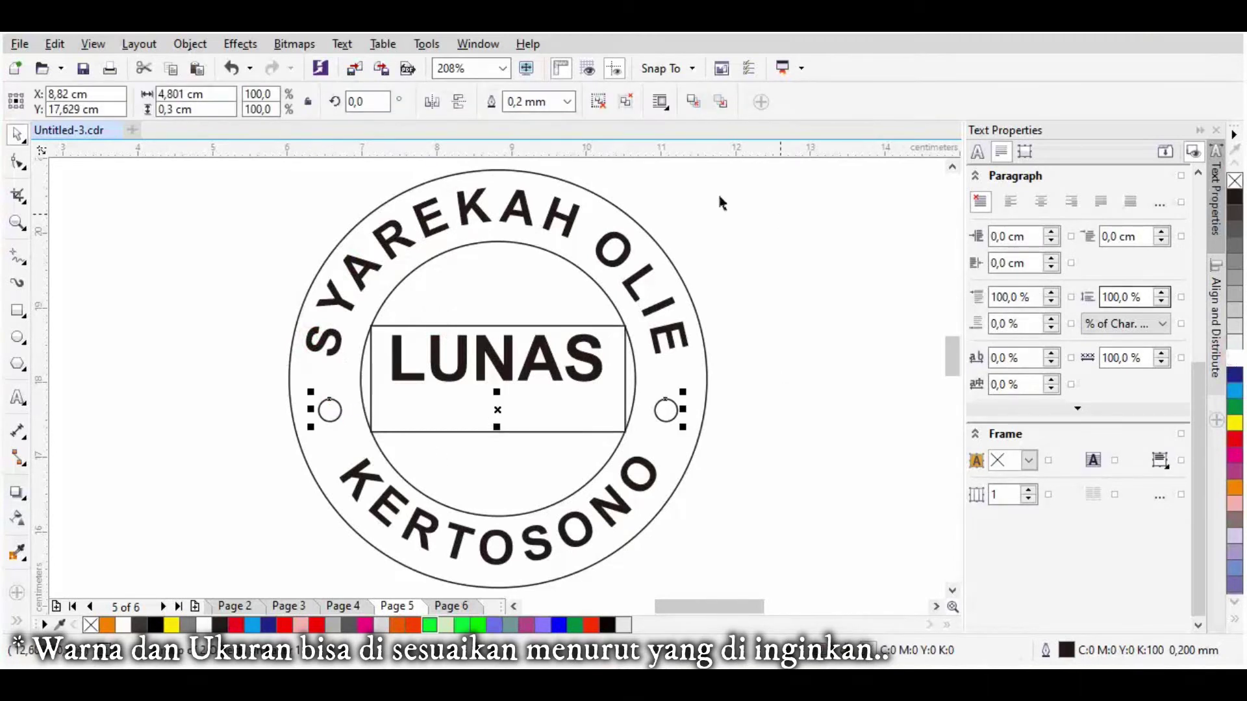
left_click(567, 102)
double_click(1066, 650)
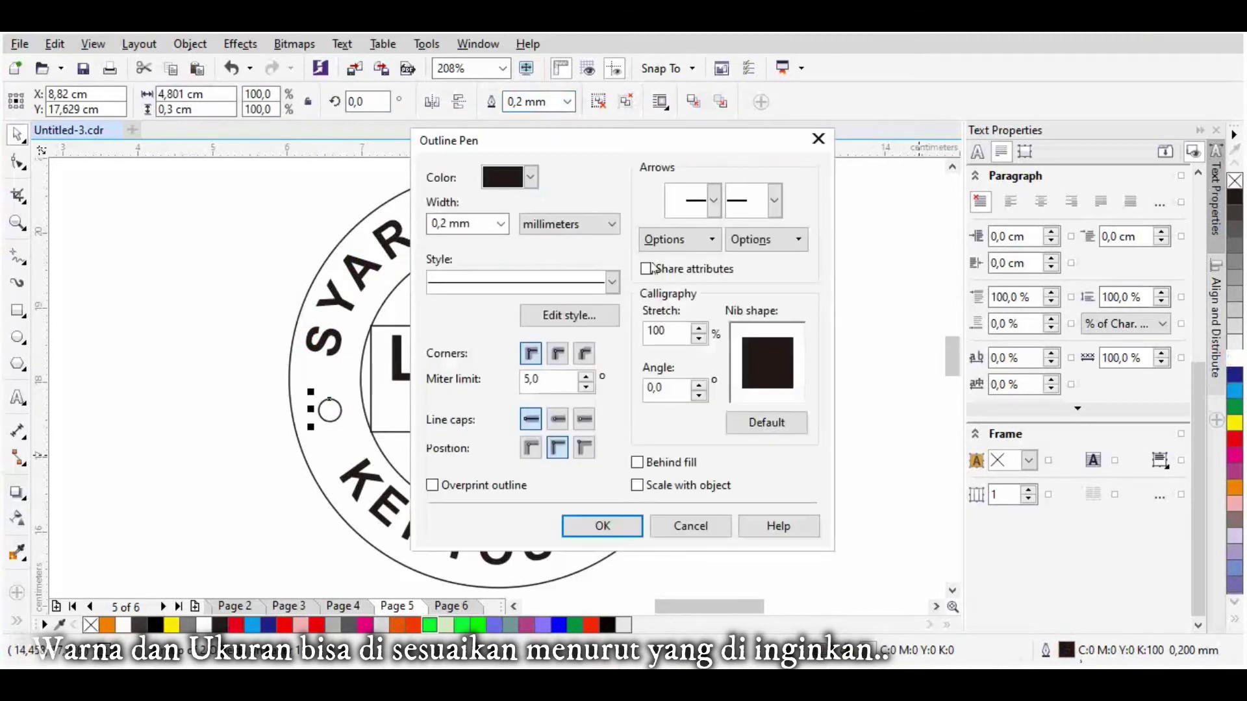
left_click(530, 177)
left_click(690, 526)
left_click(762, 441)
Step: Fill the outer circle with blue, R4 G0 B255 (#0400FF)
left_click(708, 386)
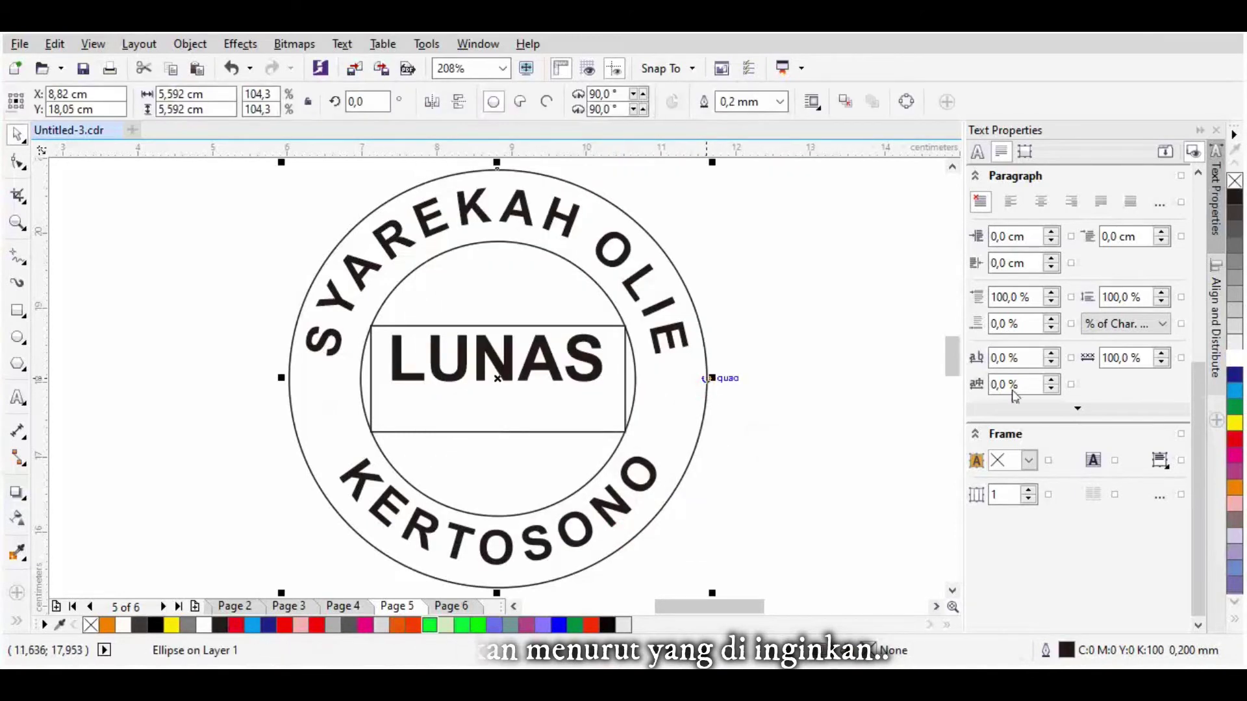
left_click(559, 625)
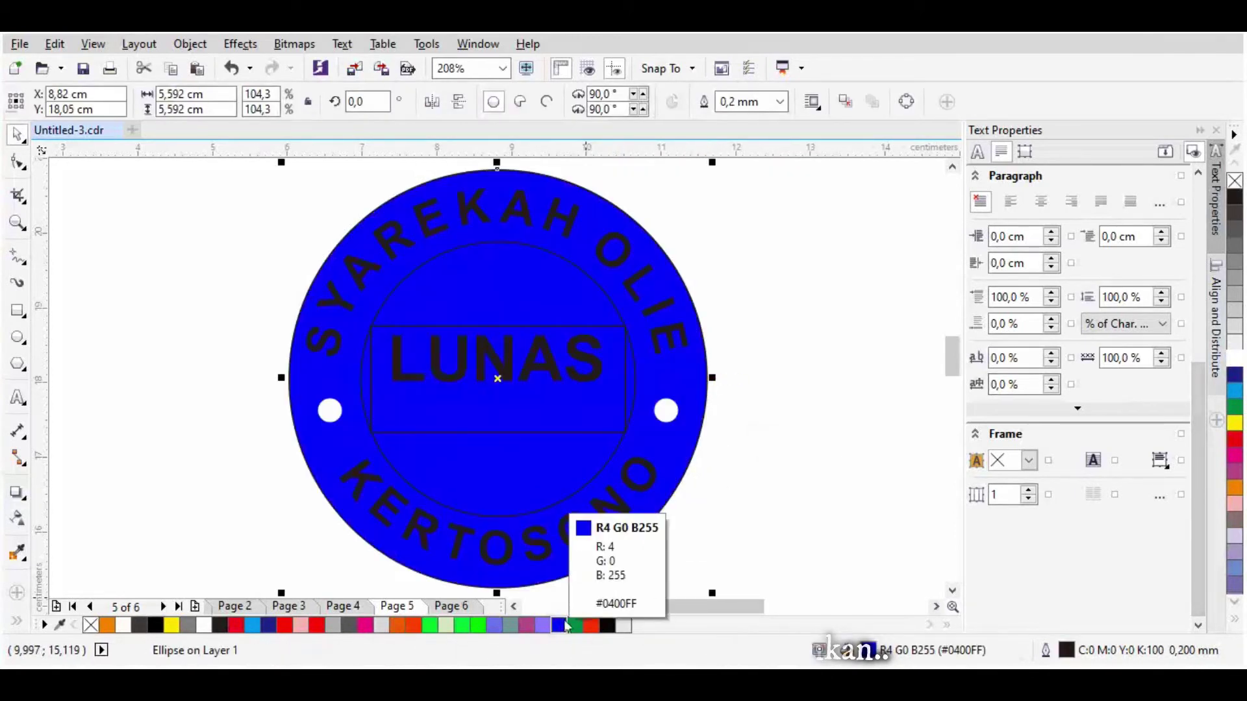
left_click(822, 517)
Step: Fill "LUNAS" and the curved texts "SYAREKAH OLIE" and "KERTOSONO" with white
left_click(589, 343)
left_click(1235, 355)
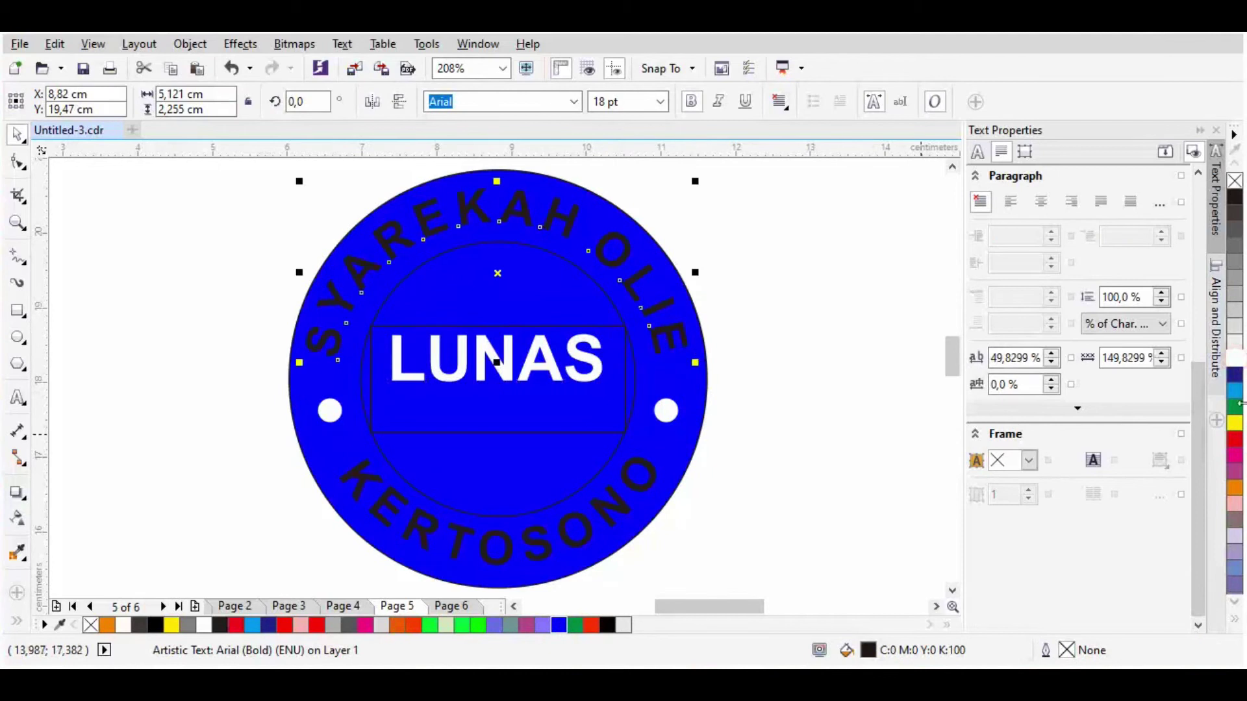
left_click(1234, 355)
left_click(641, 473)
left_click(1235, 355)
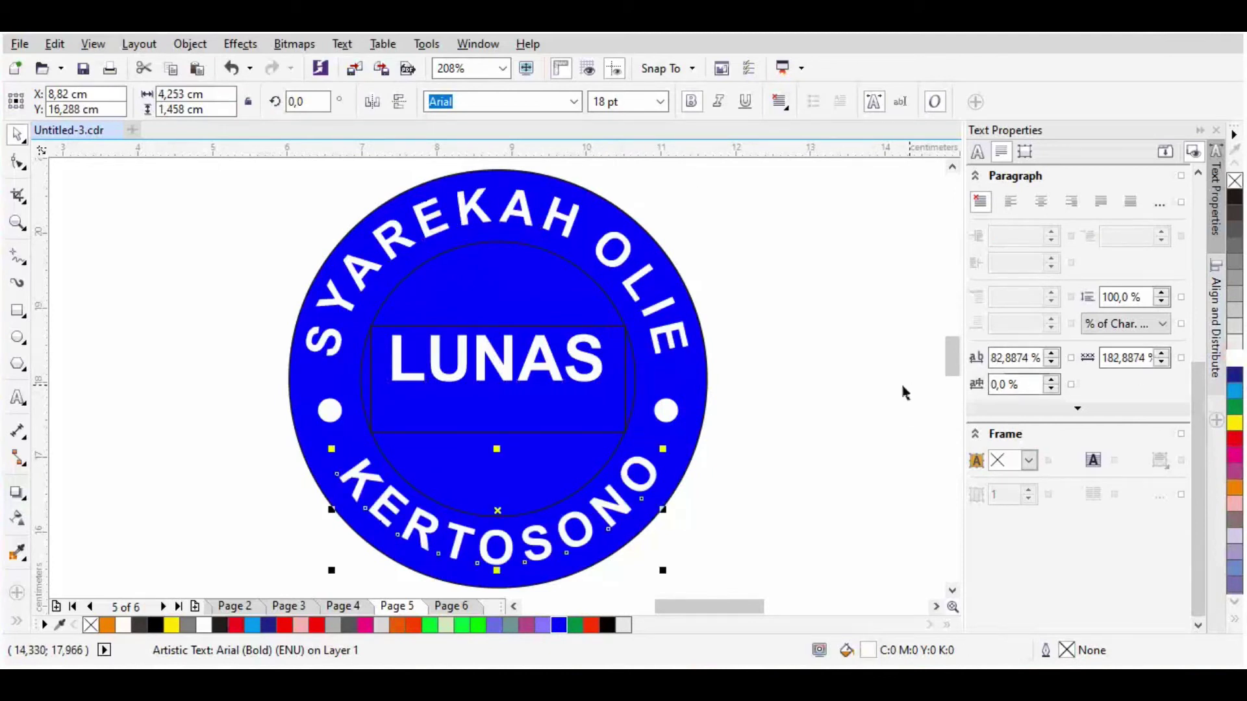
left_click(776, 356)
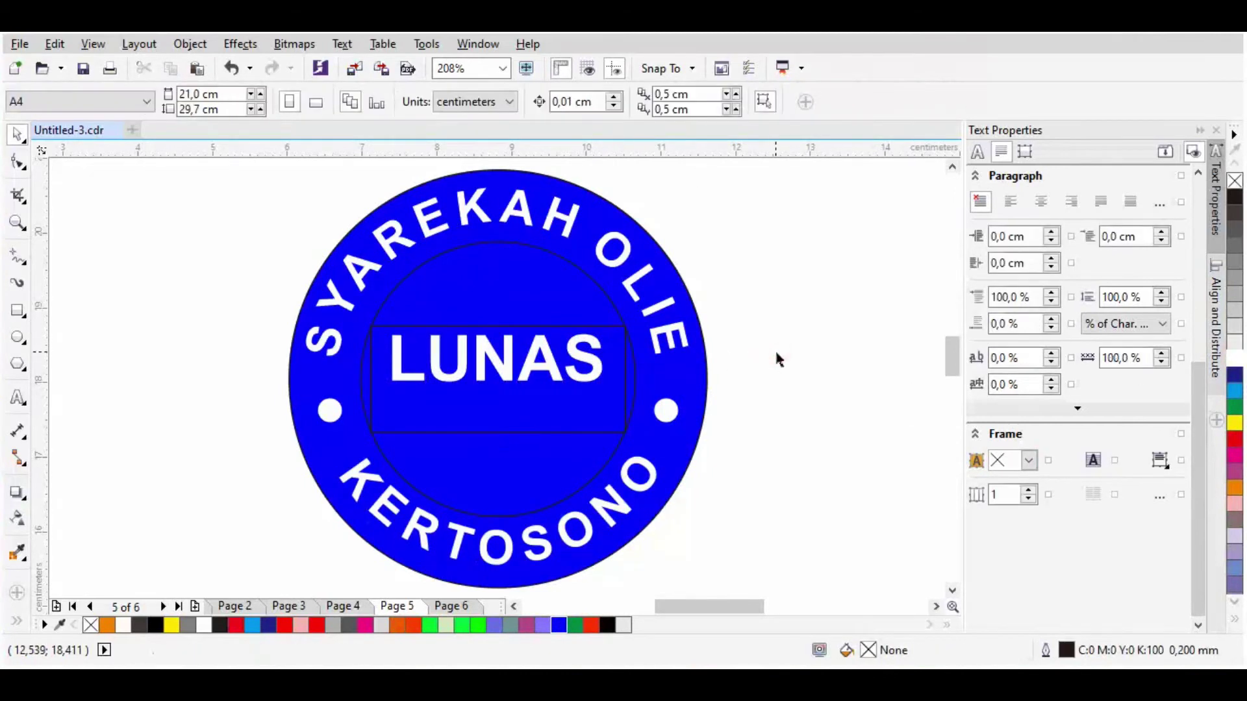
Step: Recolour "LUNAS" with blue R4 G0 B255 and fill the rectangle behind it with white
left_click(624, 394)
left_click(498, 358)
left_click(558, 625)
key("Escape")
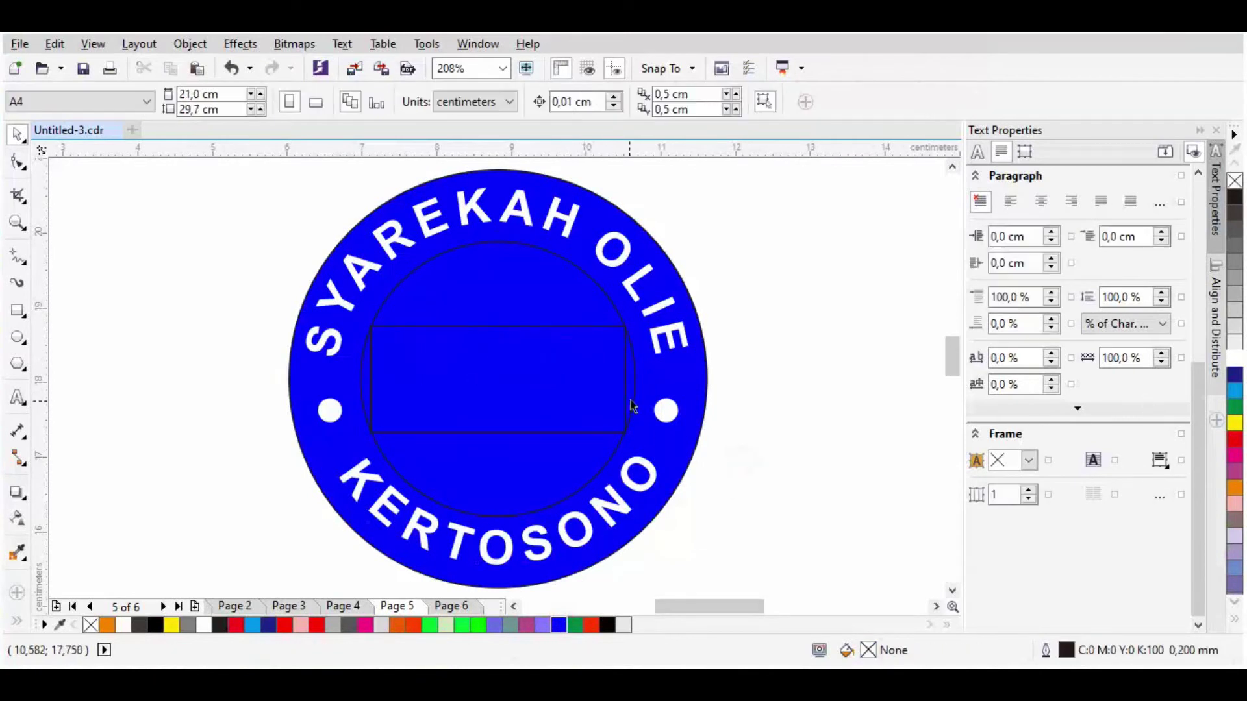
left_click(626, 410)
left_click(1235, 358)
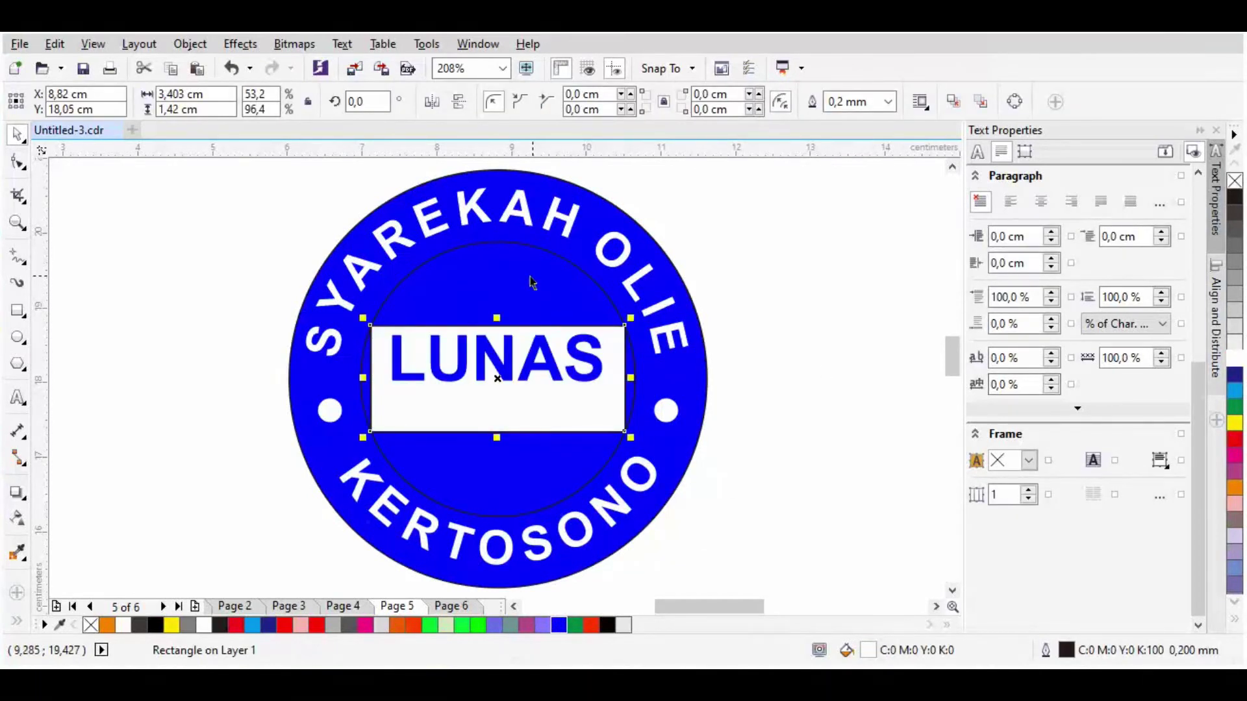
Step: Try to fill the inner circle with white and undo it
left_click(520, 255)
left_click(1234, 358)
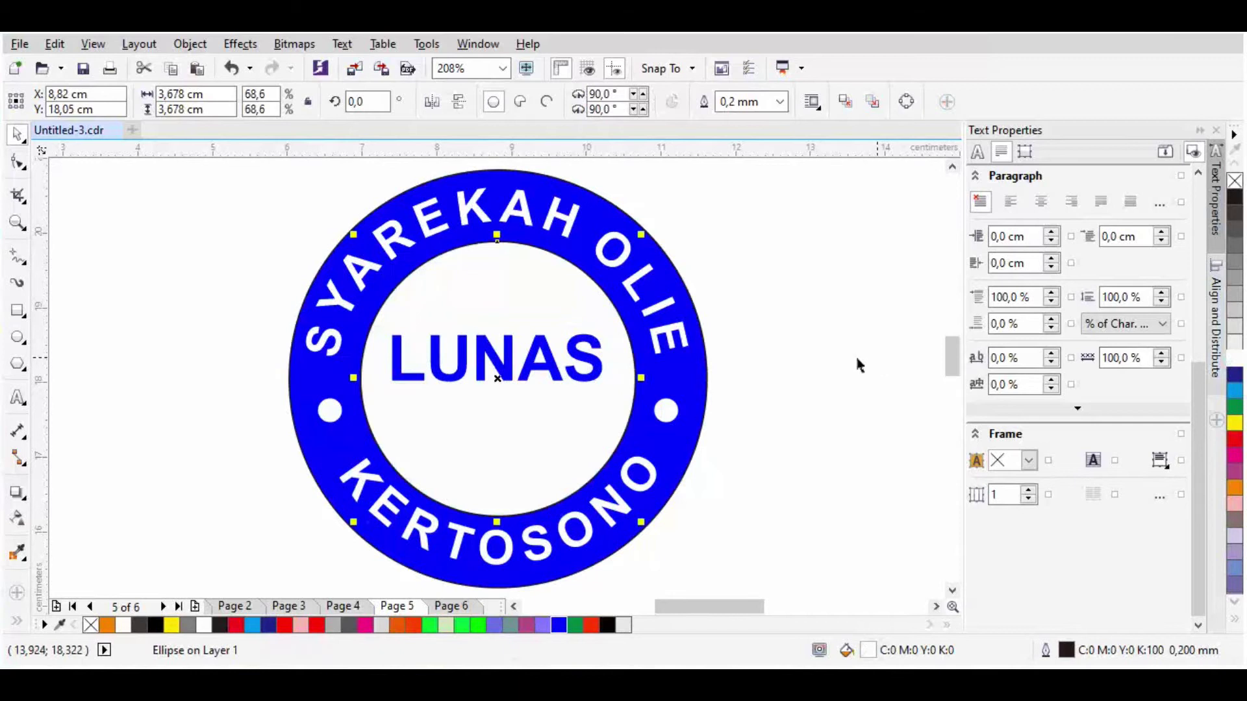
left_click(754, 439)
left_click(614, 351)
key("ctrl+z")
Step: Give the central rectangle a blue R4 G0 B255 outline with a width of 0.5 mm
left_click(612, 332)
double_click(1066, 648)
left_click(531, 177)
left_click(496, 317)
left_click(340, 391)
left_click(615, 523)
left_click(888, 102)
left_click(855, 192)
key("Escape")
Step: Fill the inner circle with white
scroll(648, 445, "up", 5)
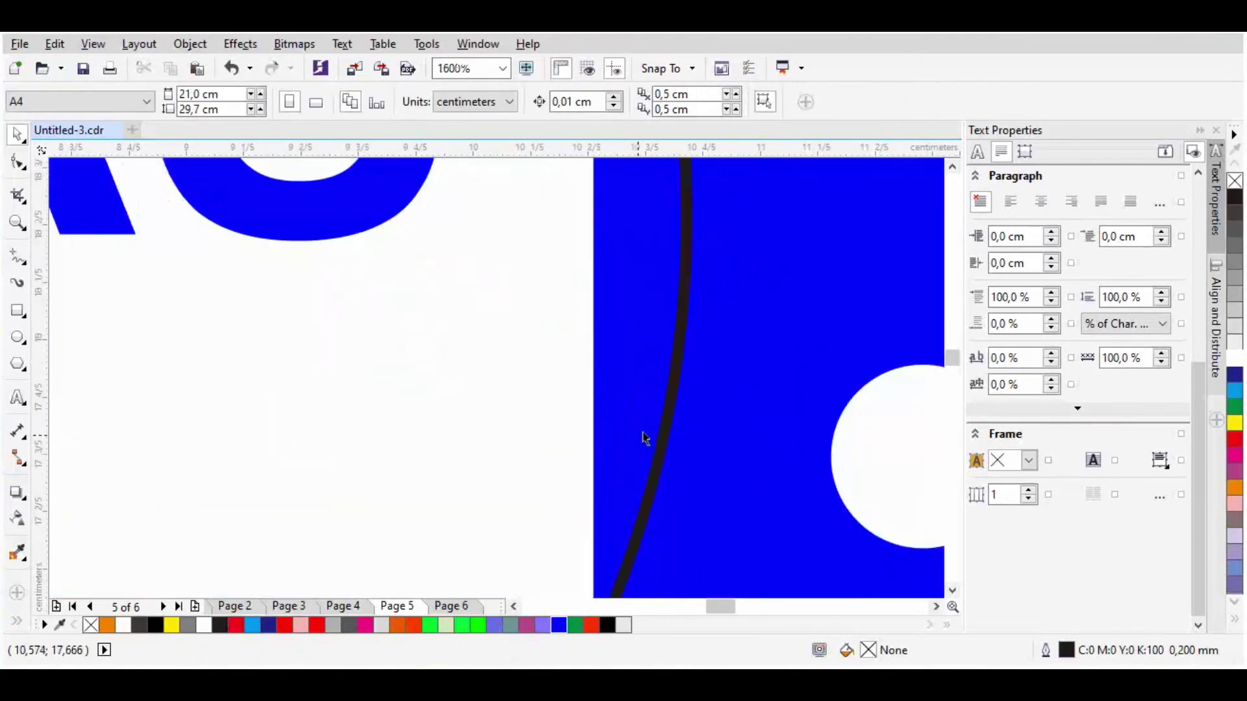
left_click(696, 407)
scroll(646, 437, "down", 3)
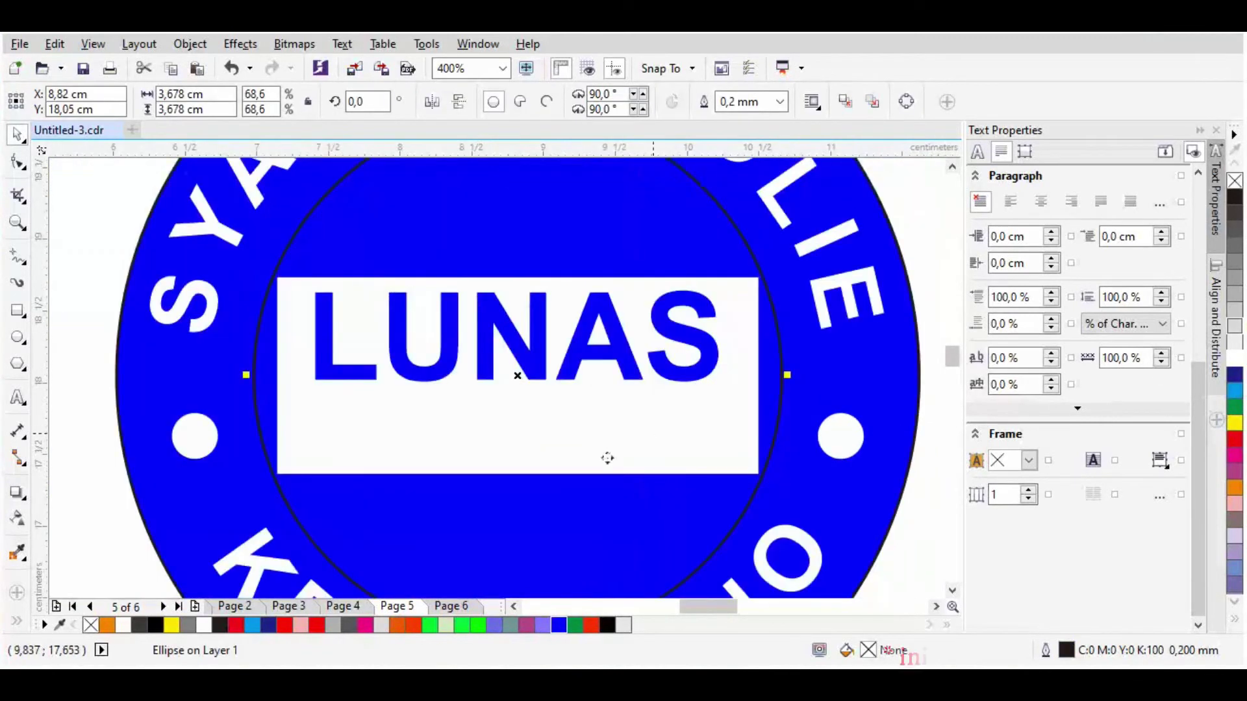
left_click(109, 411)
left_click(467, 501)
left_click(1235, 357)
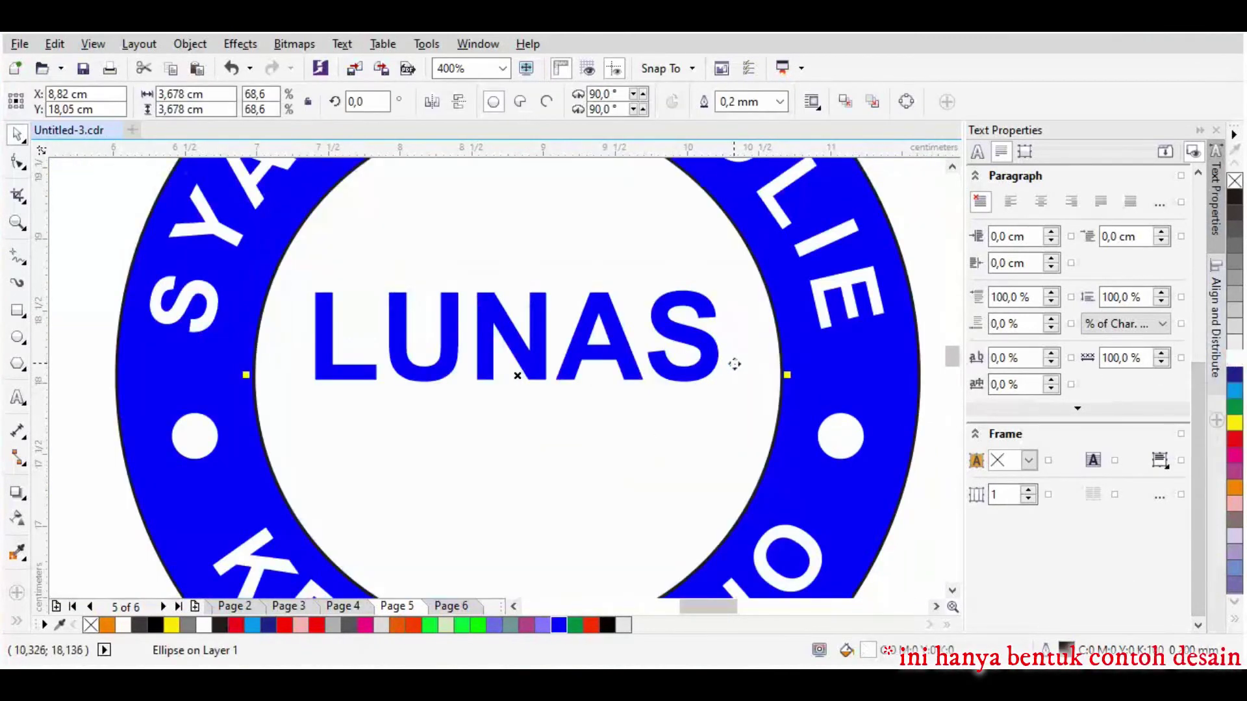
Step: Send the inner circle to the back, followed by the outer circle, so both lie behind the central rectangle
key("ctrl+z")
left_click(890, 227)
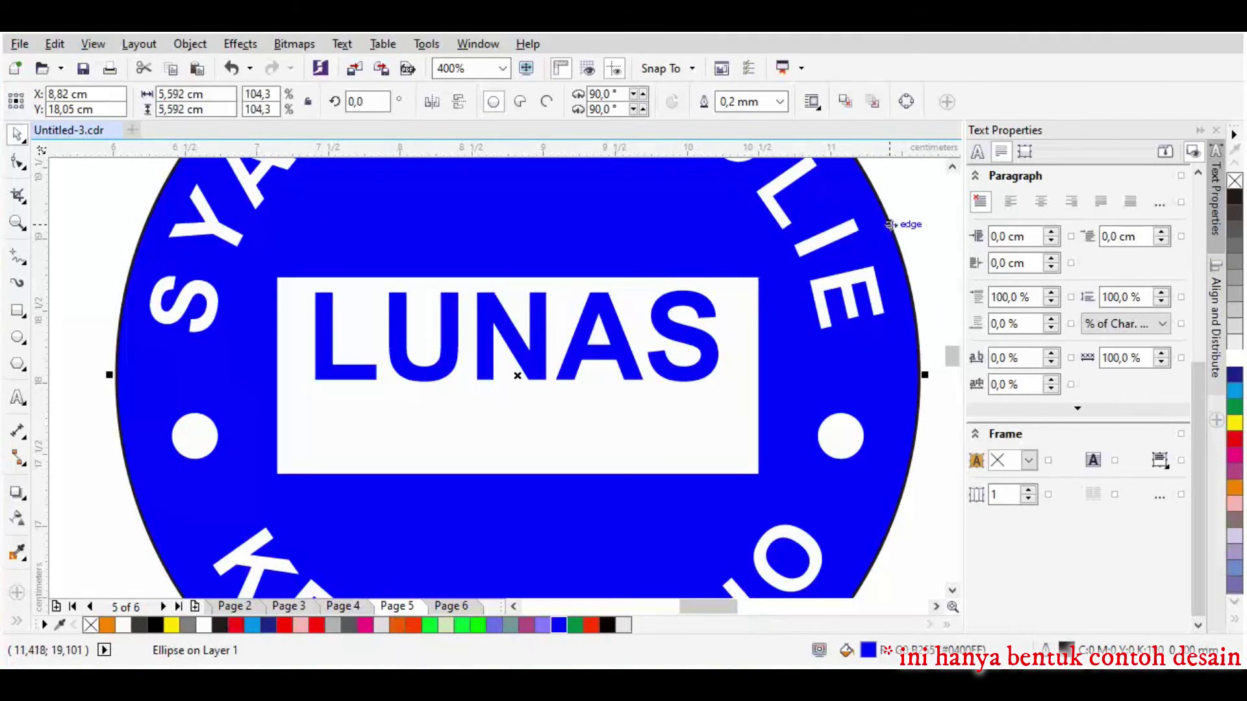
key("shift+Page_Down")
key("F4")
left_click(802, 328)
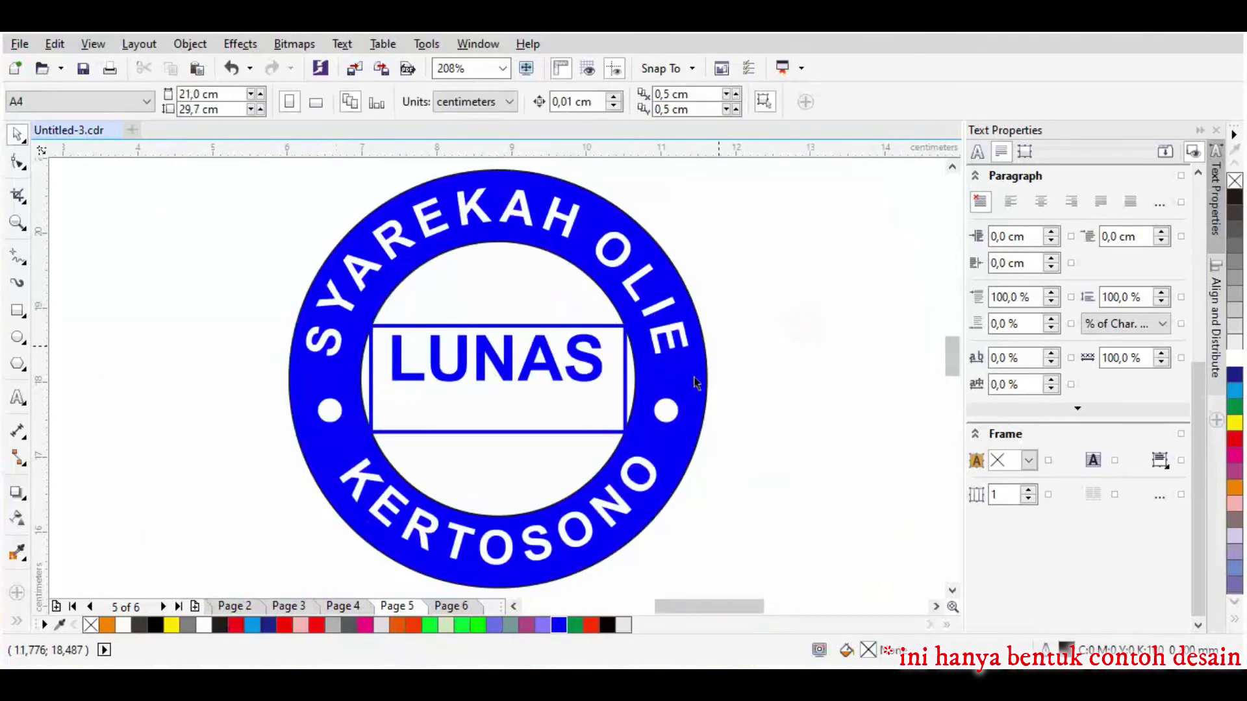
Step: Convert the central rectangle to curves and bow its right side outward to follow the inner circle's edge
scroll(618, 423, "up", 2)
left_click(154, 240)
left_click(1016, 102)
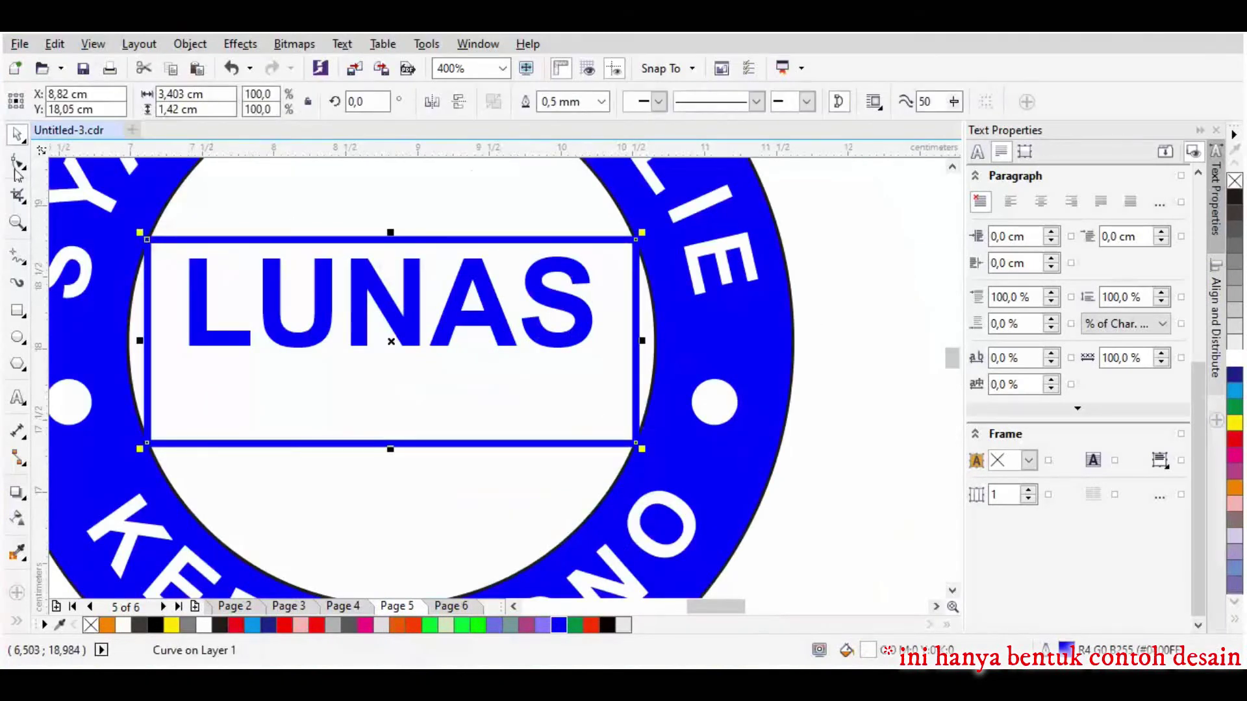
left_click(17, 161)
scroll(637, 346, "up", 2)
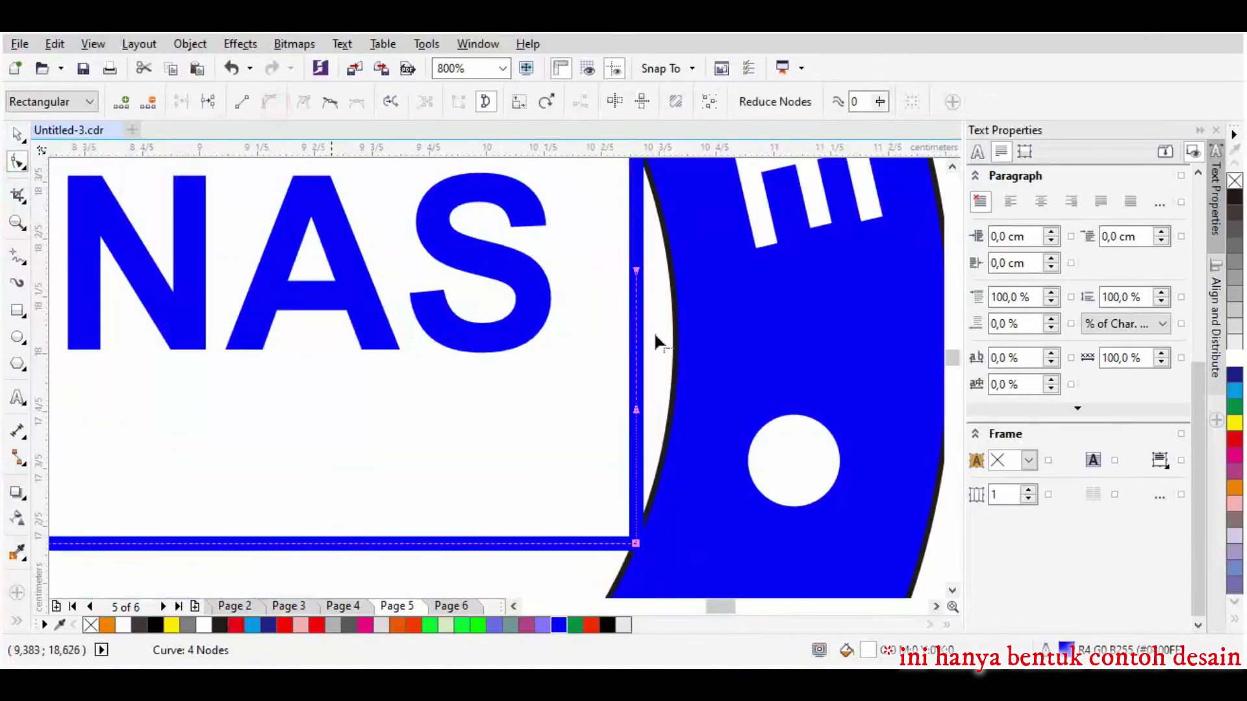
scroll(669, 345, "down", 2)
Step: Bow the central shape's left side outward to follow the inner circle's edge
scroll(170, 345, "up", 2)
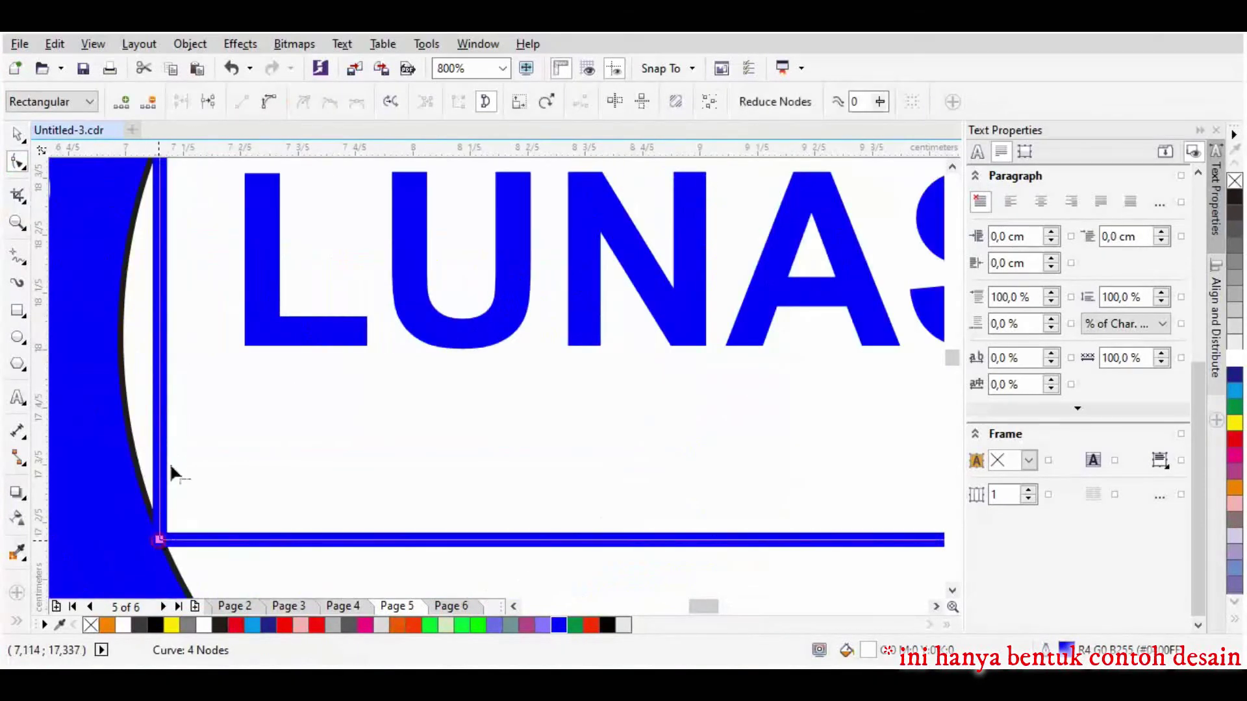
scroll(164, 340, "down", 2)
scroll(164, 350, "up", 2)
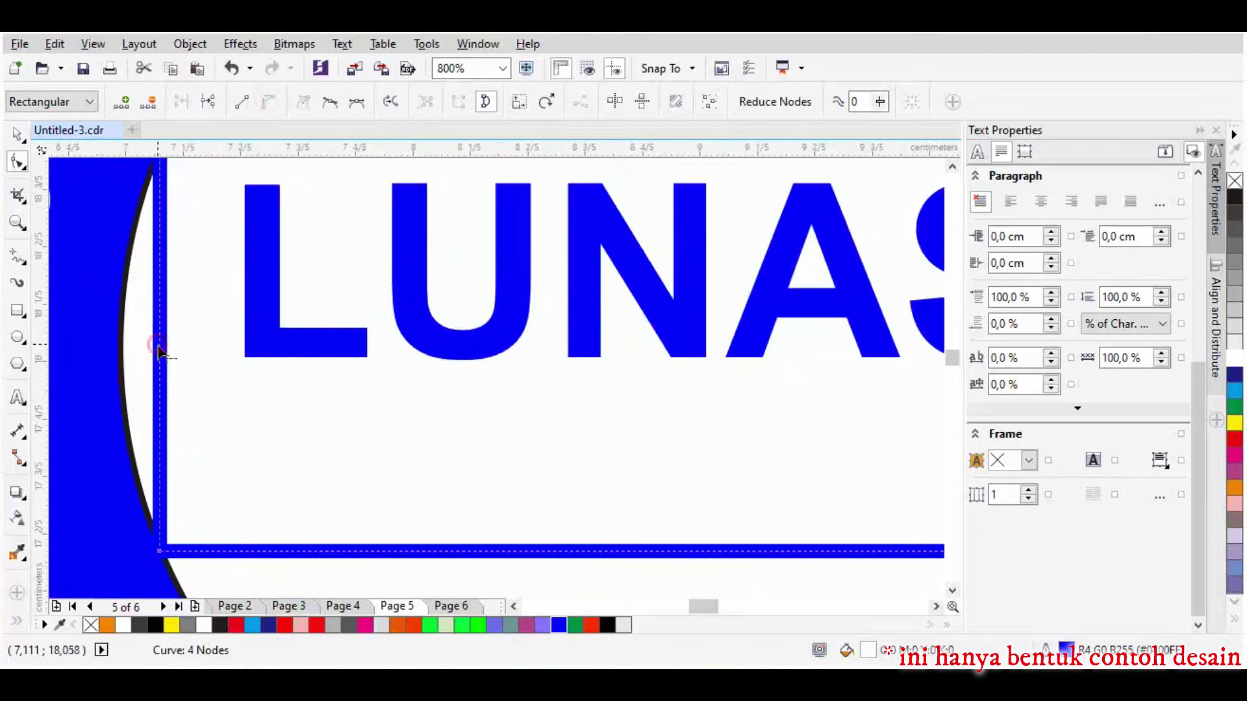
left_click_drag(161, 345, 127, 344)
key("F4")
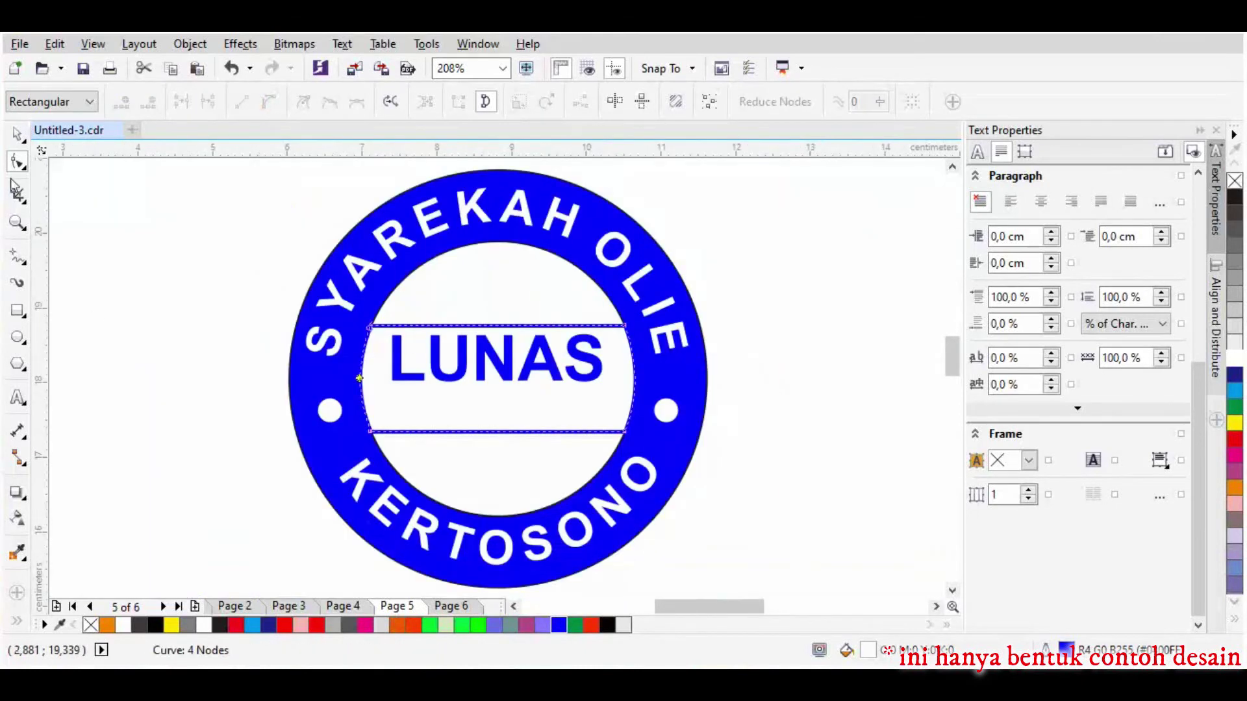
left_click(17, 134)
left_click(78, 215)
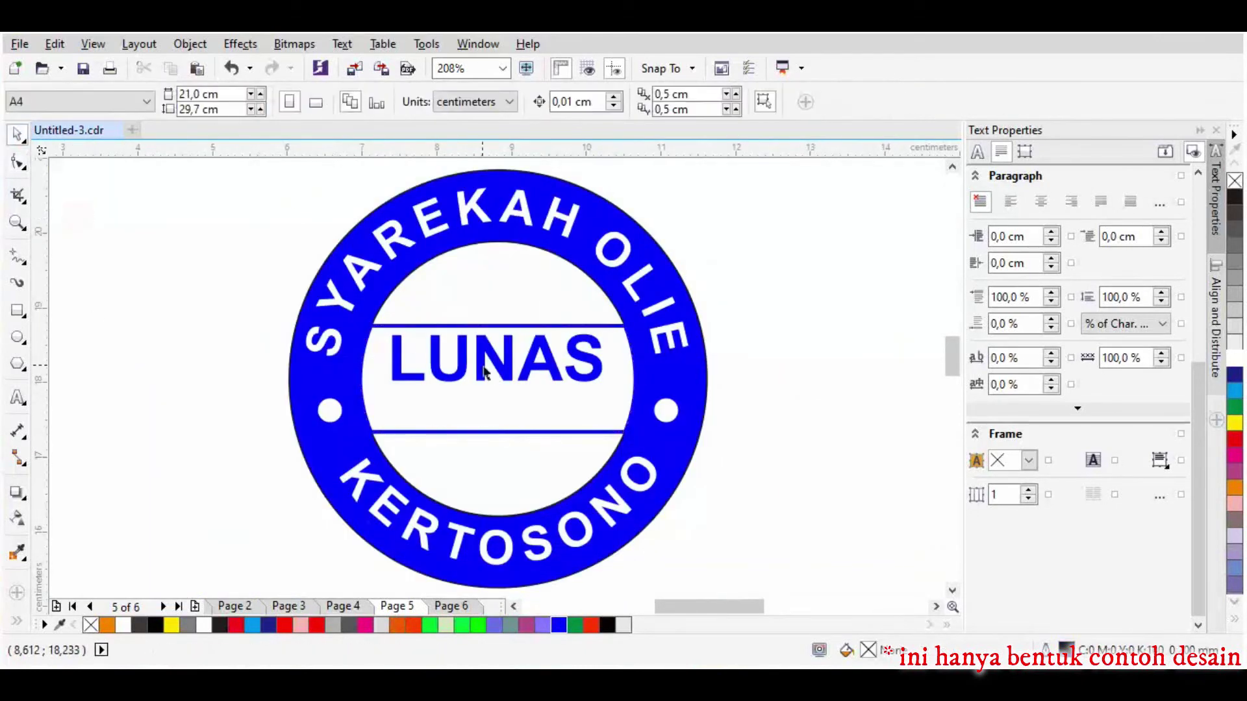
Step: Set the outline width of the central curved box to 0.75 mm
left_click(536, 373)
left_click(514, 430)
left_click(602, 101)
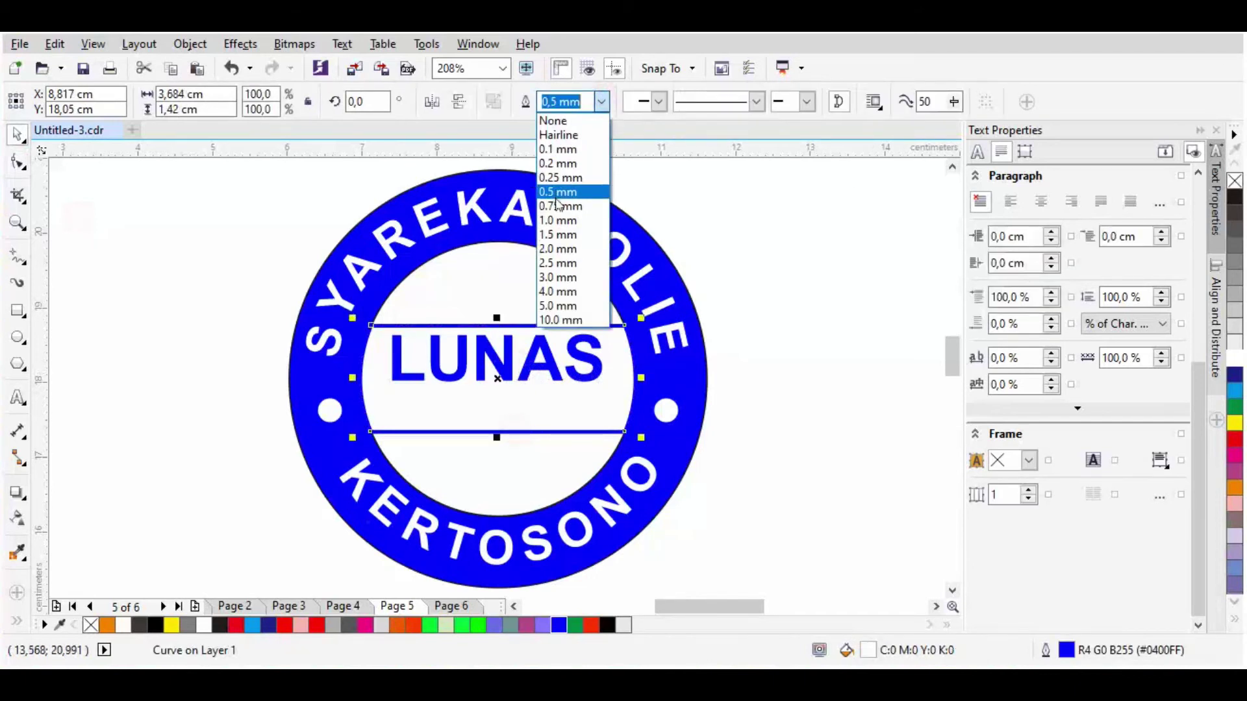
left_click(556, 206)
Step: Add a second line reading "TRIMS" beneath "LUNAS" in the same text object
left_click(17, 399)
left_click(557, 361)
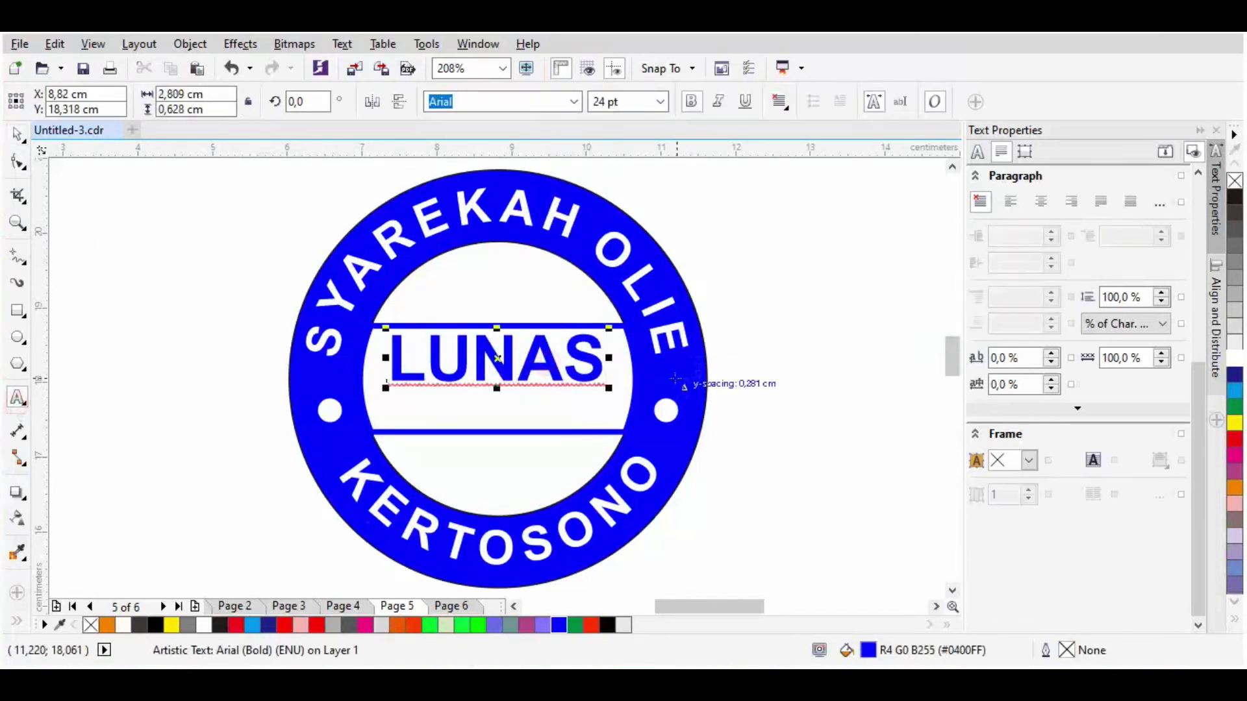
type("TRIMS")
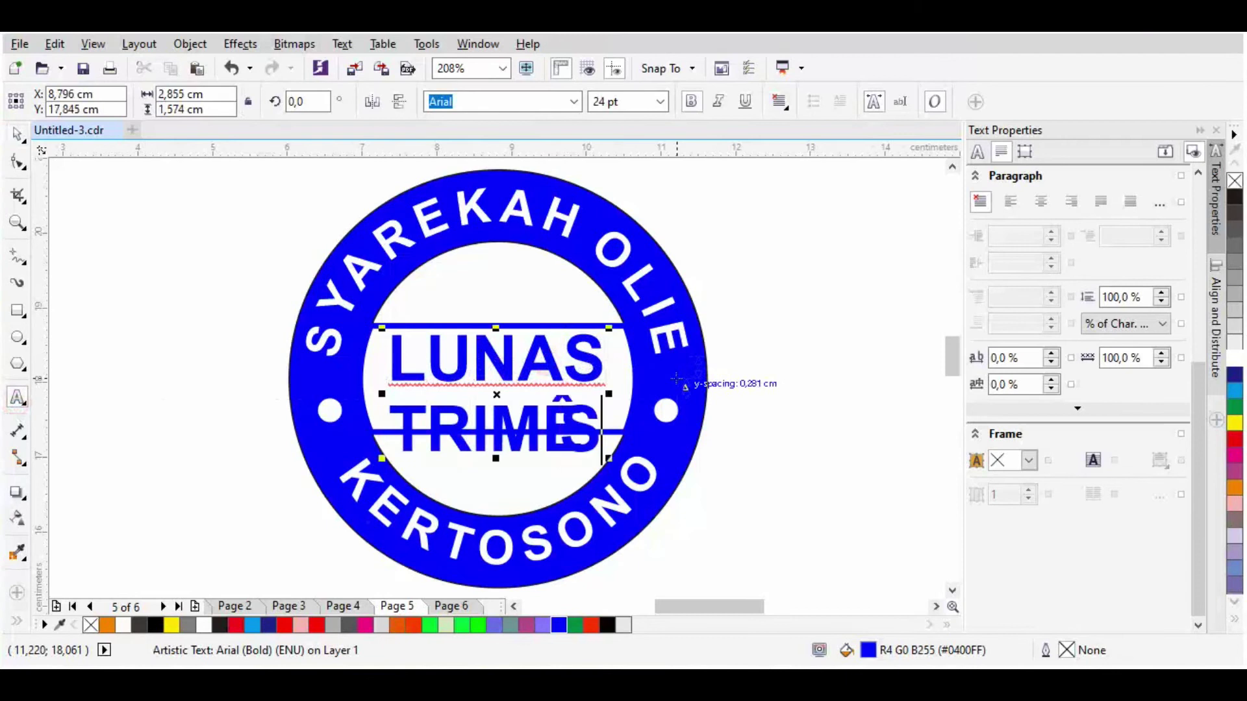
type("Ê")
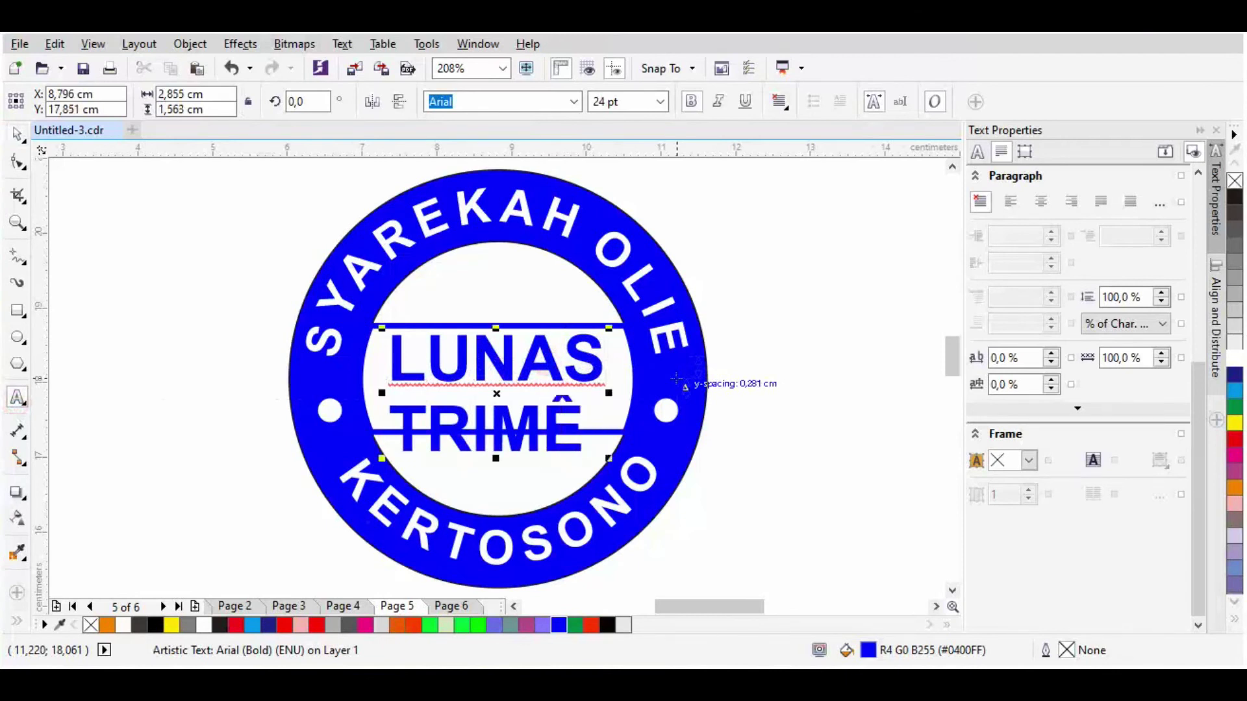
Step: Set "TRIMS" to 16 pt and its line spacing to 85%
double_click(583, 440)
left_click(660, 102)
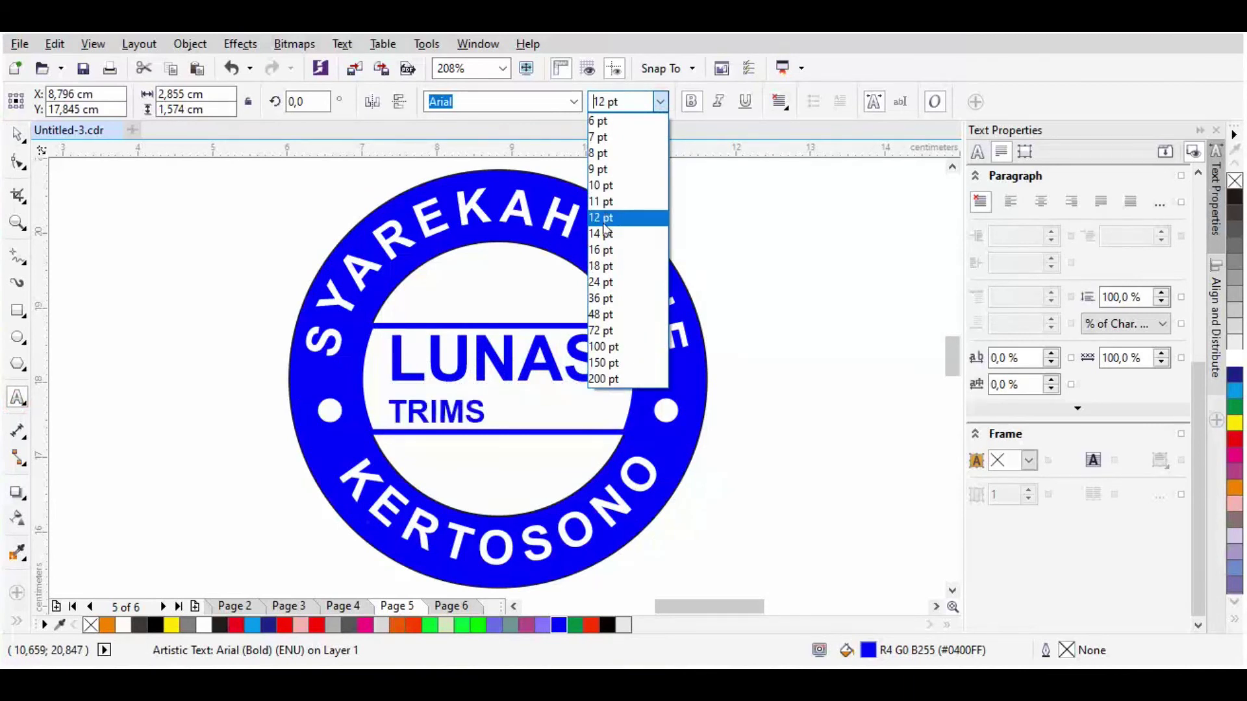
left_click(605, 251)
left_click_drag(1147, 297, 1036, 315)
type("85")
key("Return")
Step: Centre-align the two lines "LUNAS" and "TRIMS" within their text object
left_click(444, 414)
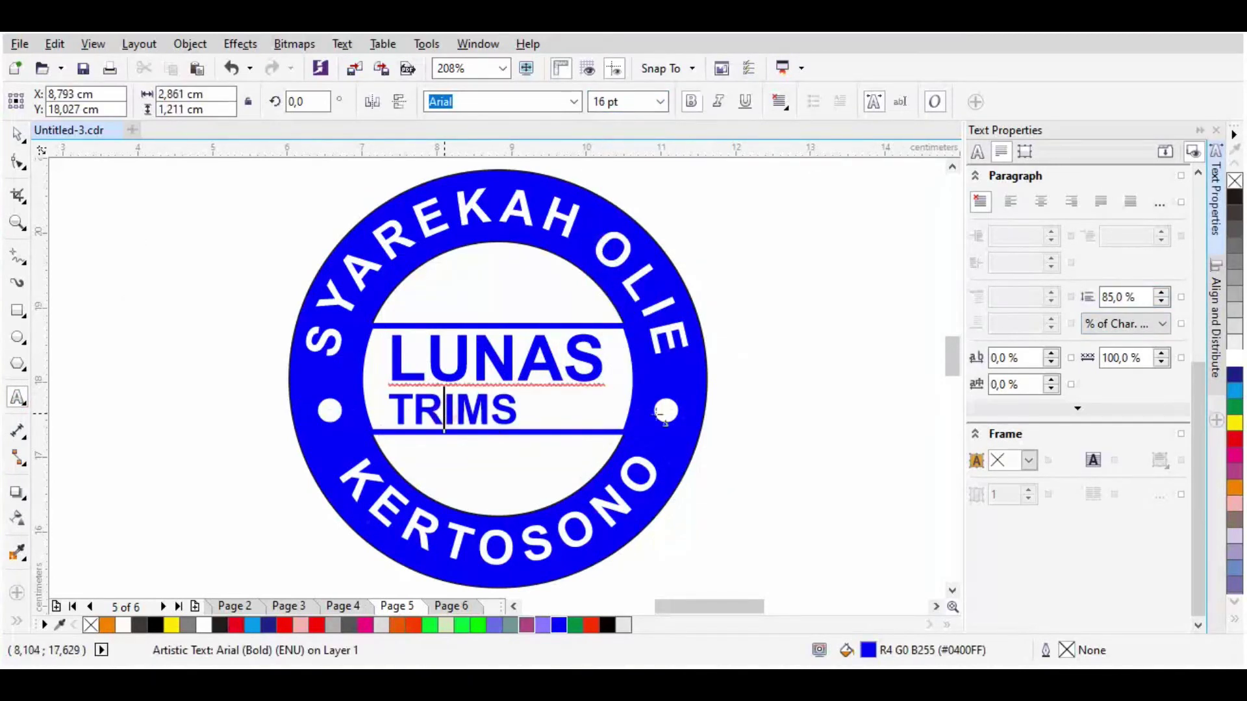
key("ctrl+a")
left_click(784, 104)
left_click(816, 164)
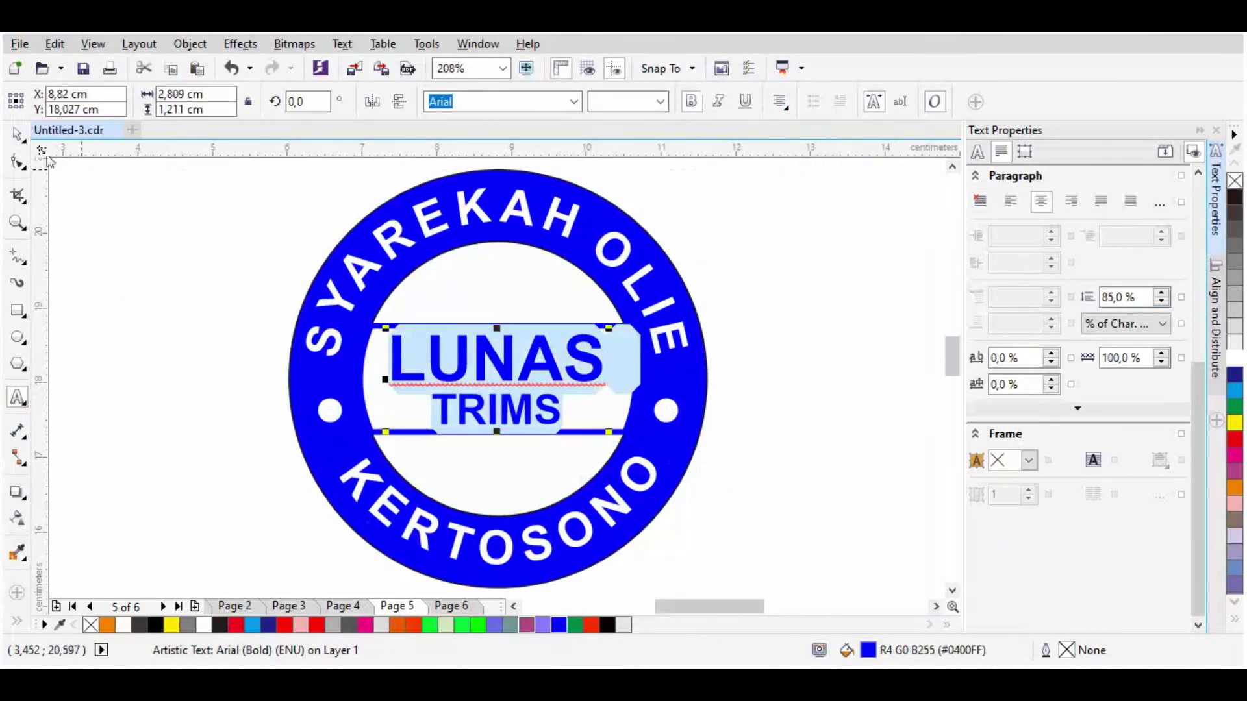
left_click(17, 133)
left_click(111, 223)
Step: Centre the "LUNAS TRIMS" text horizontally and vertically on the central curved box
left_click(508, 338)
left_click(530, 326, "shift")
key("c")
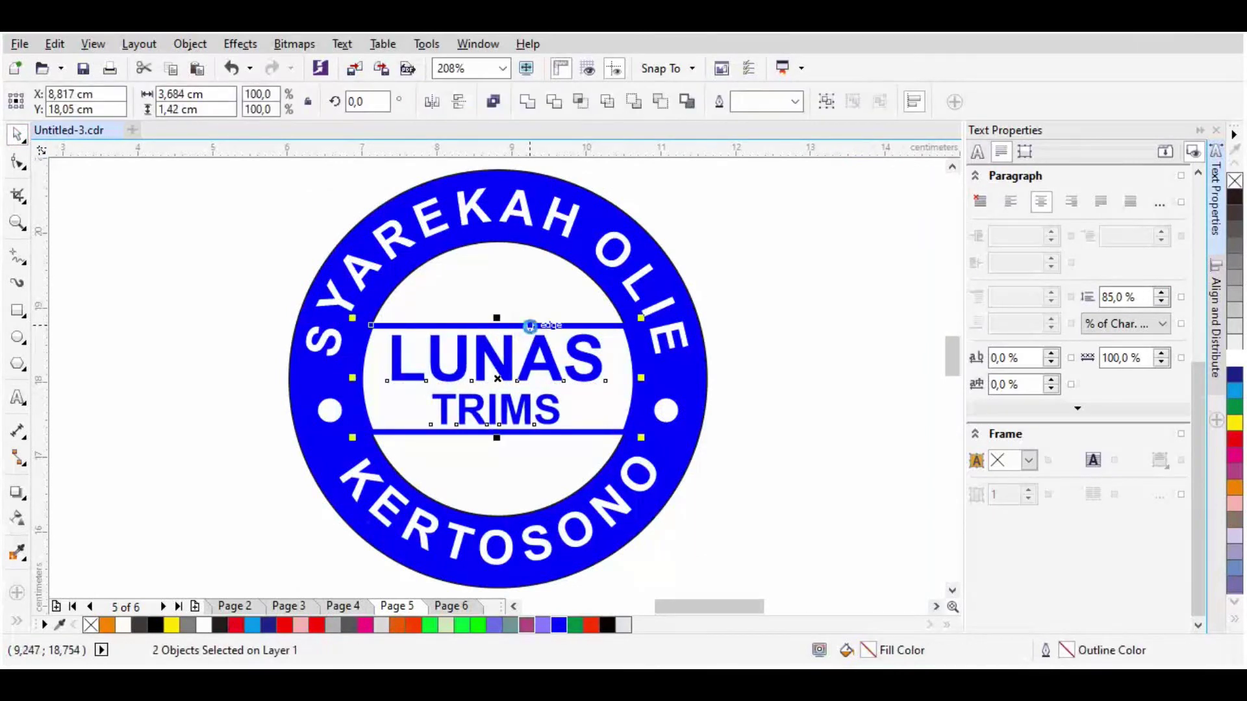
key("e")
left_click(823, 349)
left_click(547, 348)
left_click(813, 349)
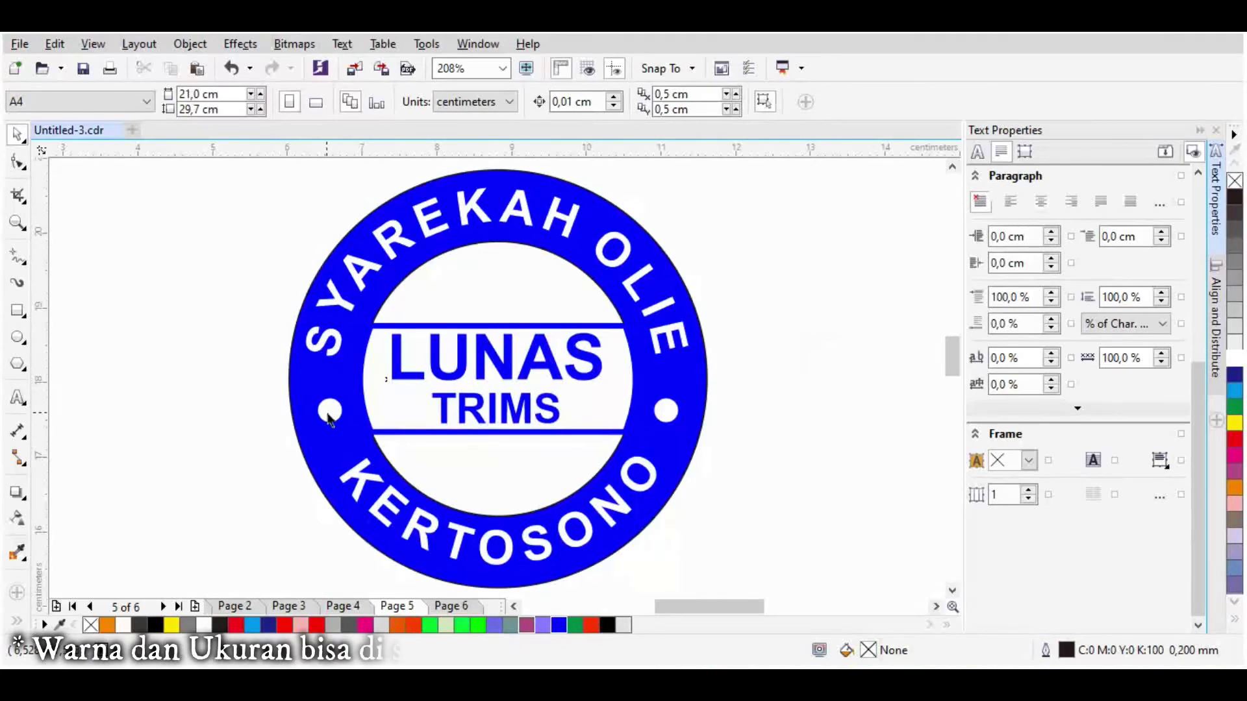
Step: Change the outer circle's outline colour to the same blue as its fill
left_click(605, 201)
double_click(1067, 651)
left_click(530, 177)
left_click(493, 322)
left_click(337, 366)
left_click(624, 523)
left_click(769, 313)
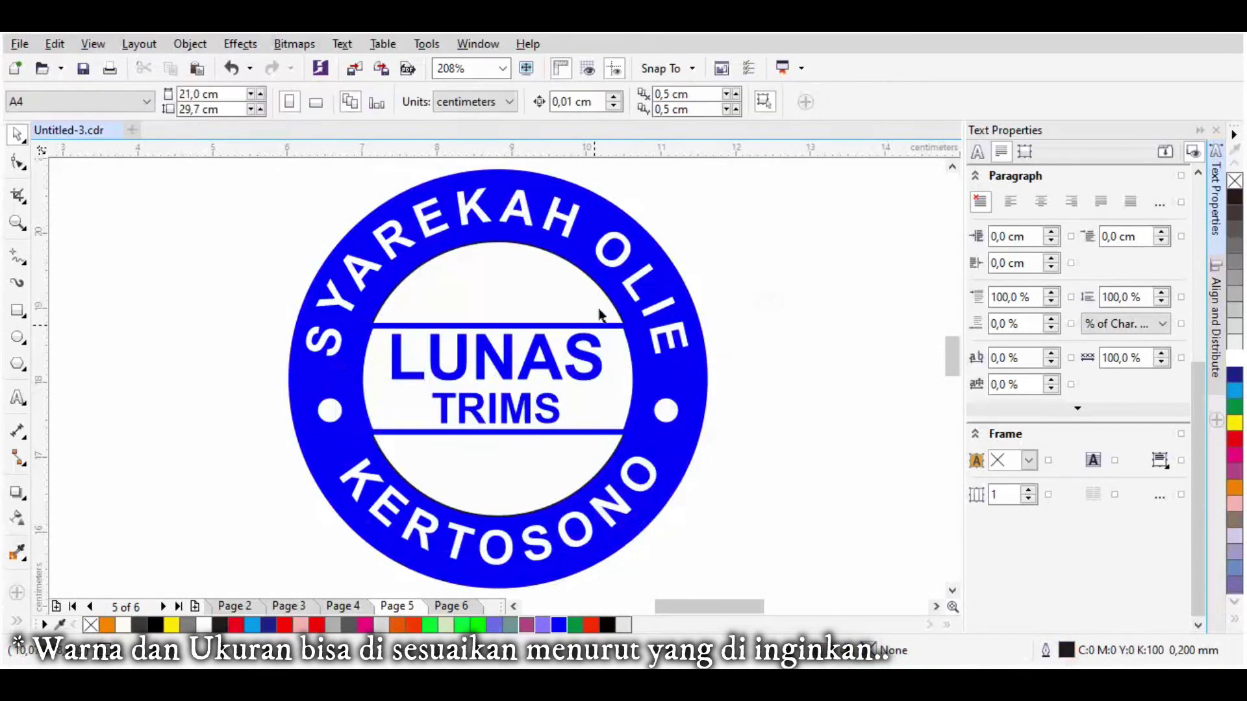
Step: Change the inner circle's outline colour to the stamp's blue, R4 G0 B255 (#0400FF)
scroll(601, 288, "up", 2)
left_click(602, 287)
double_click(1066, 650)
left_click(531, 177)
left_click(497, 322)
left_click(932, 312)
left_click(602, 526)
scroll(593, 521, "down", 3)
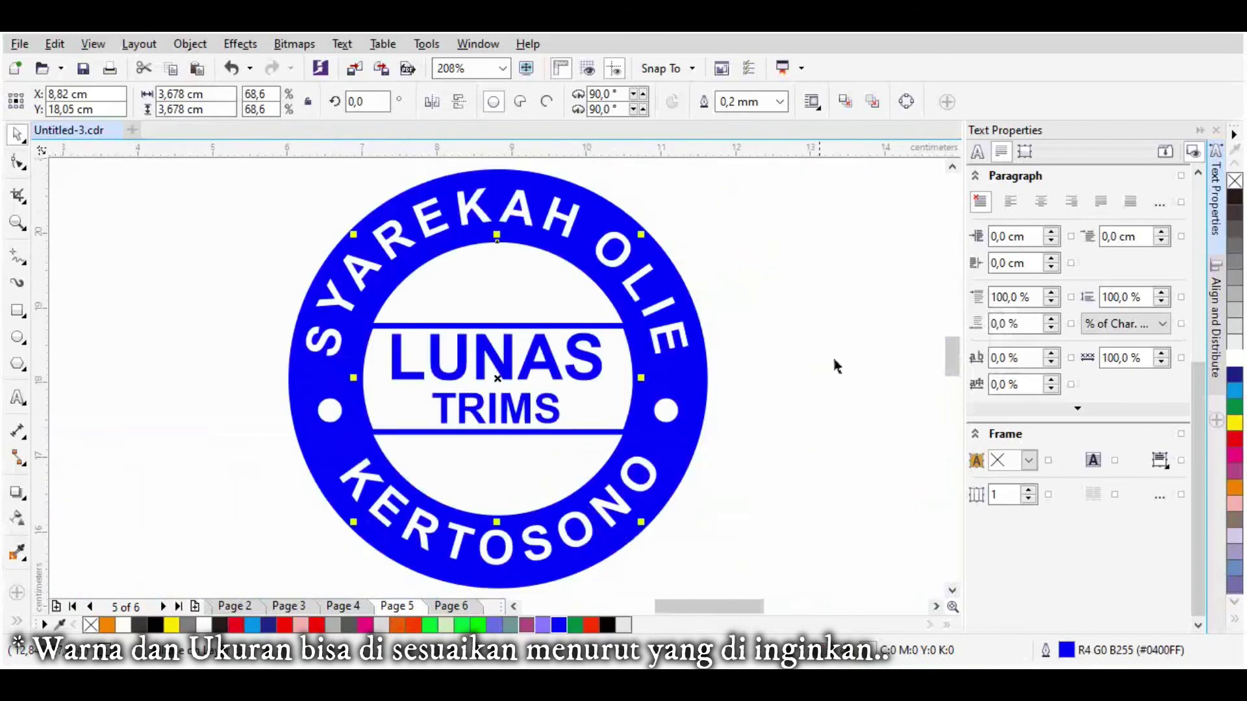
left_click(835, 365)
left_click(485, 552)
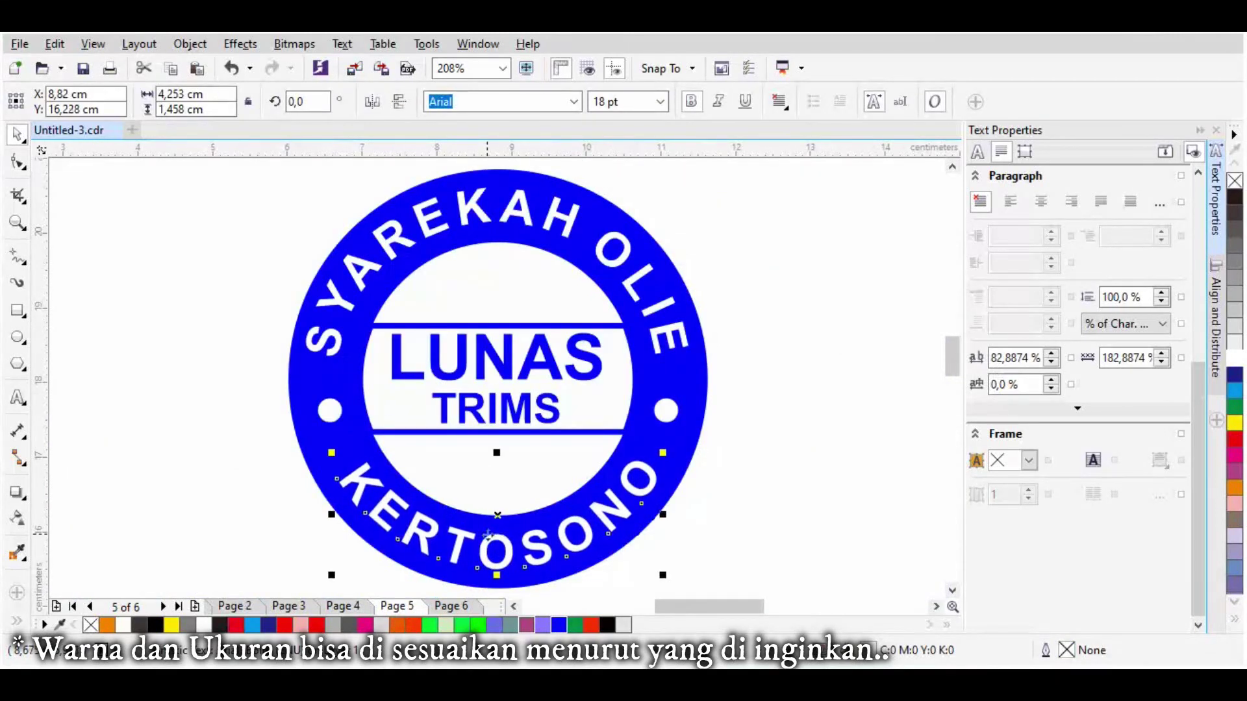
left_click(876, 457)
left_click(441, 432)
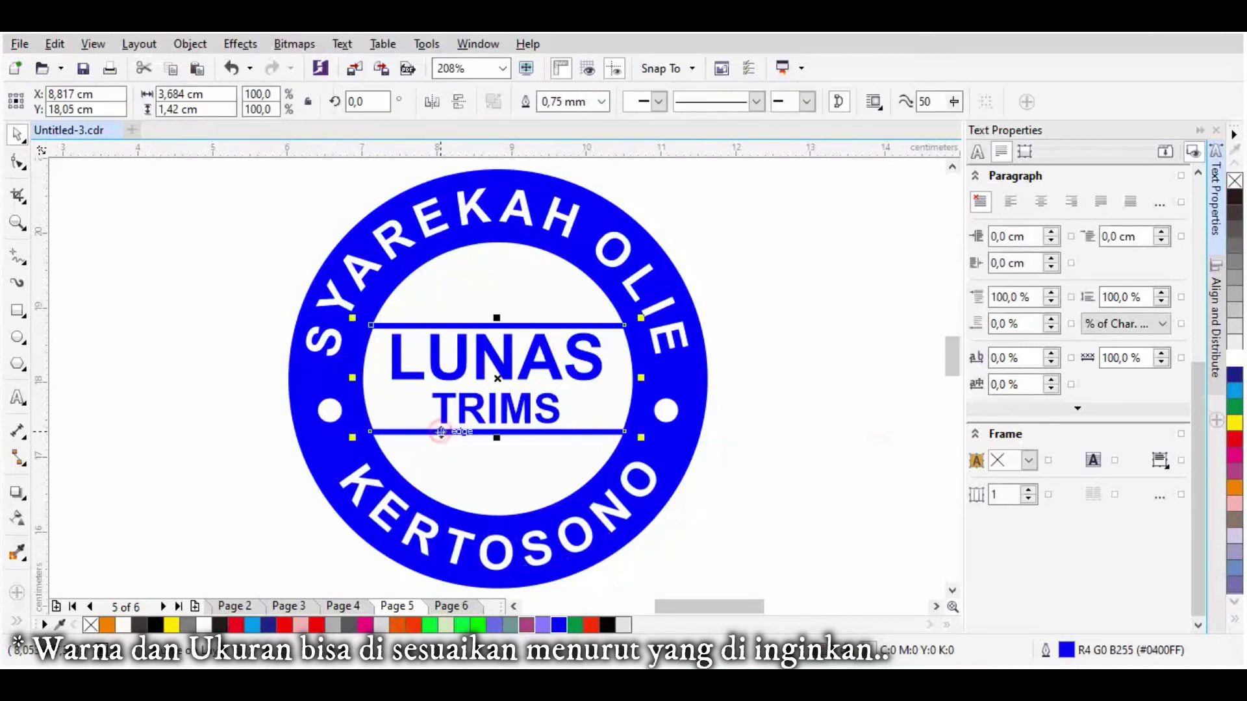
left_click(803, 435)
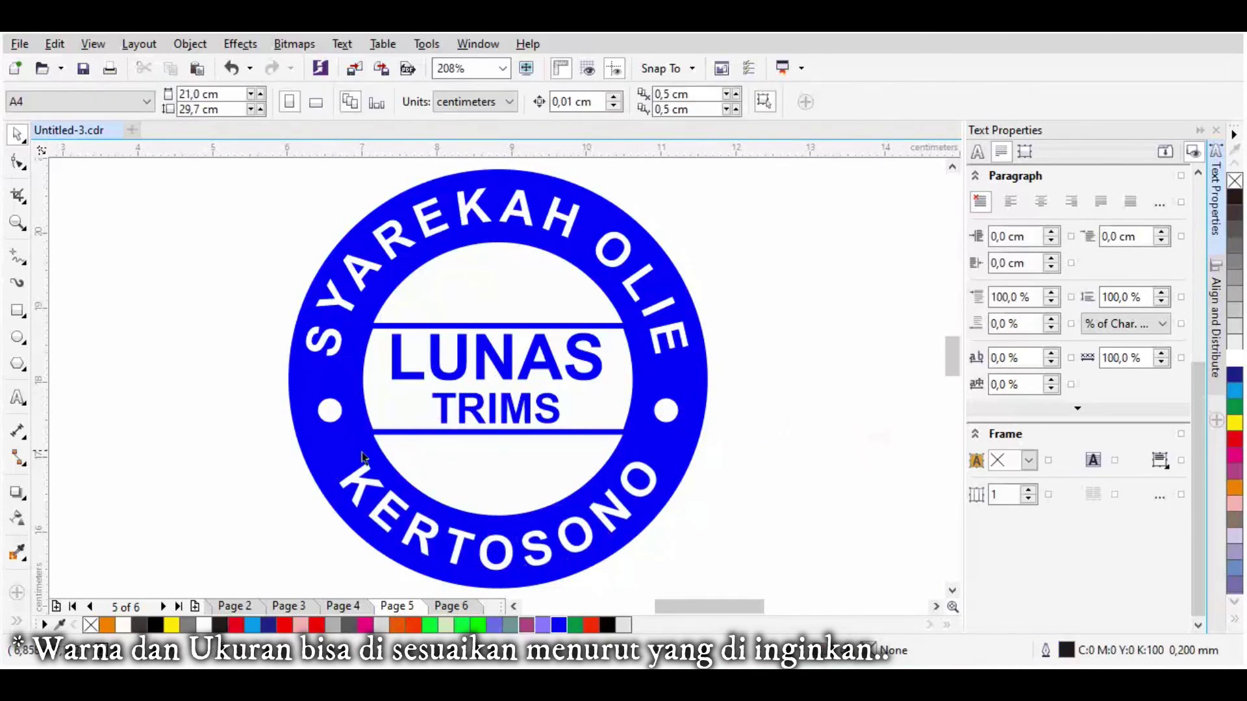
Step: Add the text "SELESAI" on the empty page area just left of the stamp
scroll(370, 461, "down", 2)
scroll(335, 492, "up", 2)
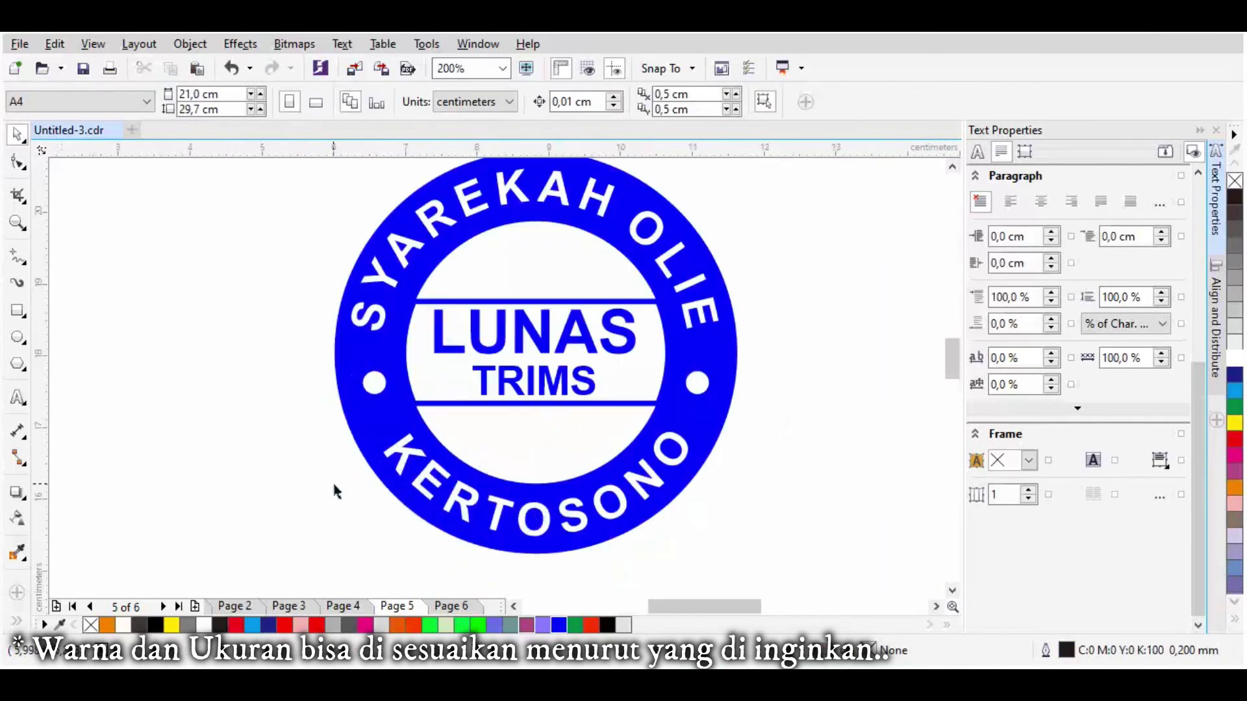
left_click(17, 401)
left_click(120, 414)
type("SELESAI")
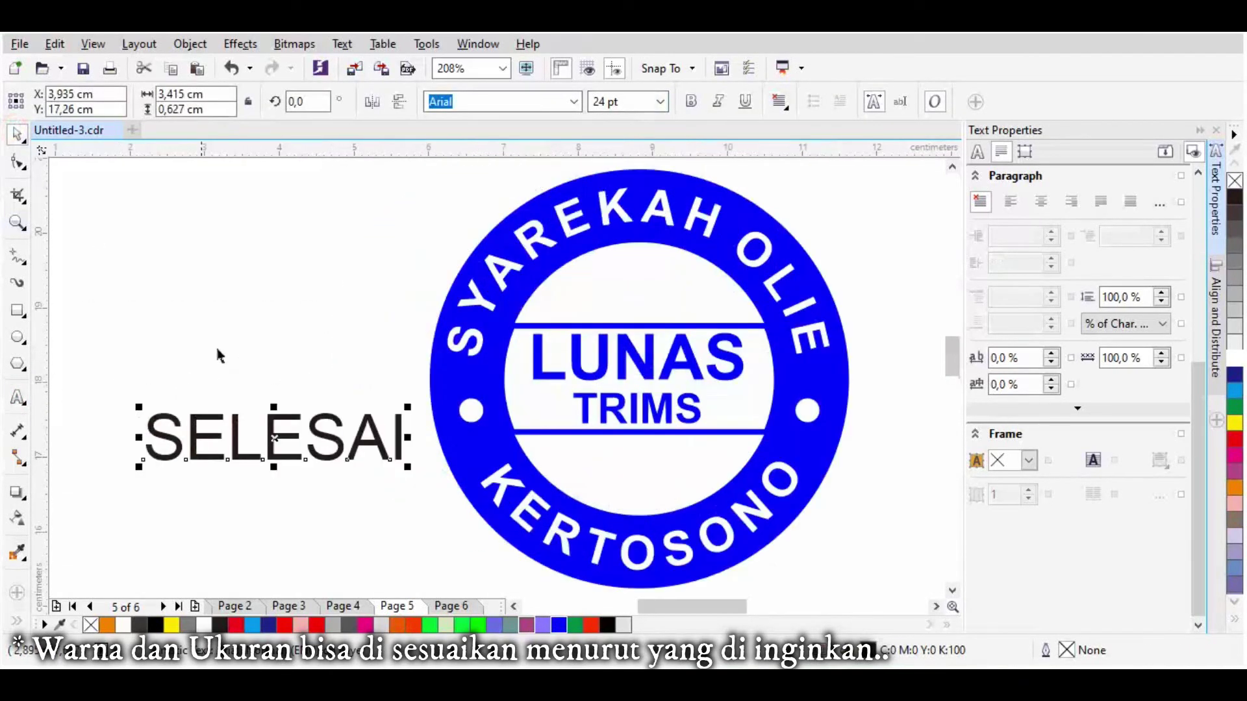
left_click(18, 135)
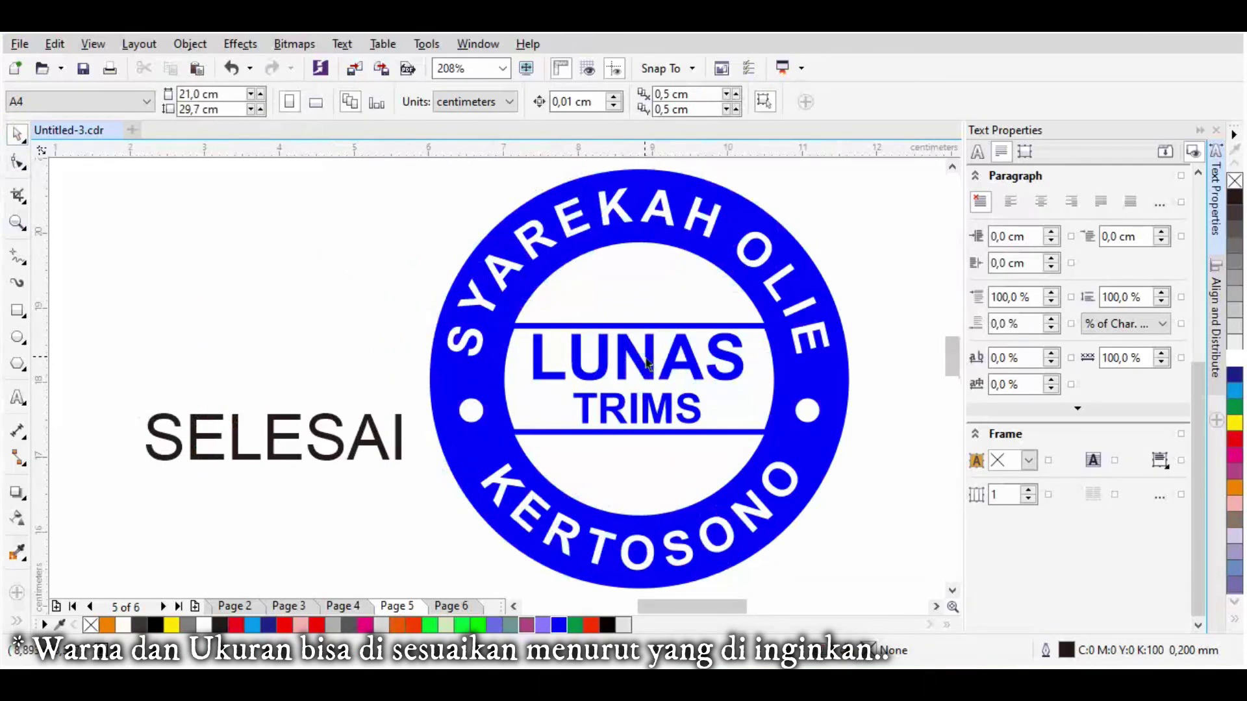
Step: Group all circles, dots, texts and the central box of the stamp into one object
scroll(645, 360, "down", 1)
left_click_drag(507, 245, 732, 479)
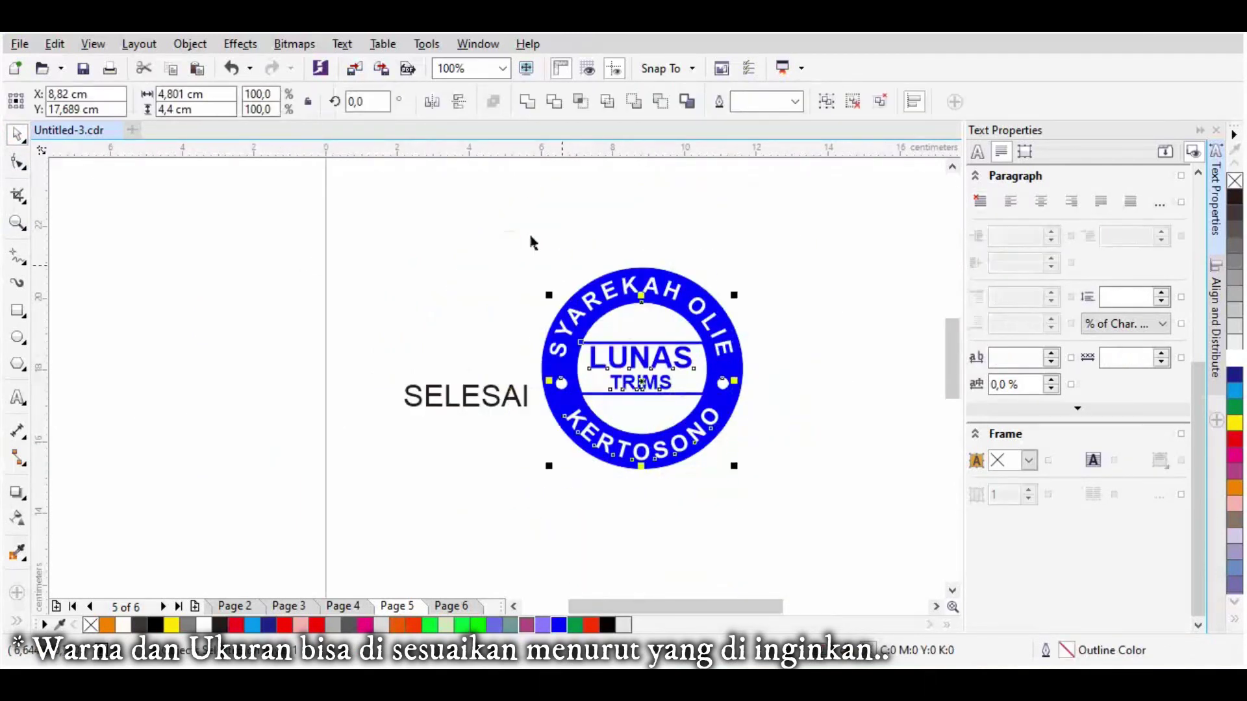
left_click_drag(814, 540, 815, 540)
key("ctrl+g")
Step: Rotate the grouped stamp counterclockwise by about 17 degrees
left_click(704, 420)
left_click_drag(746, 475, 790, 444)
left_click(813, 543)
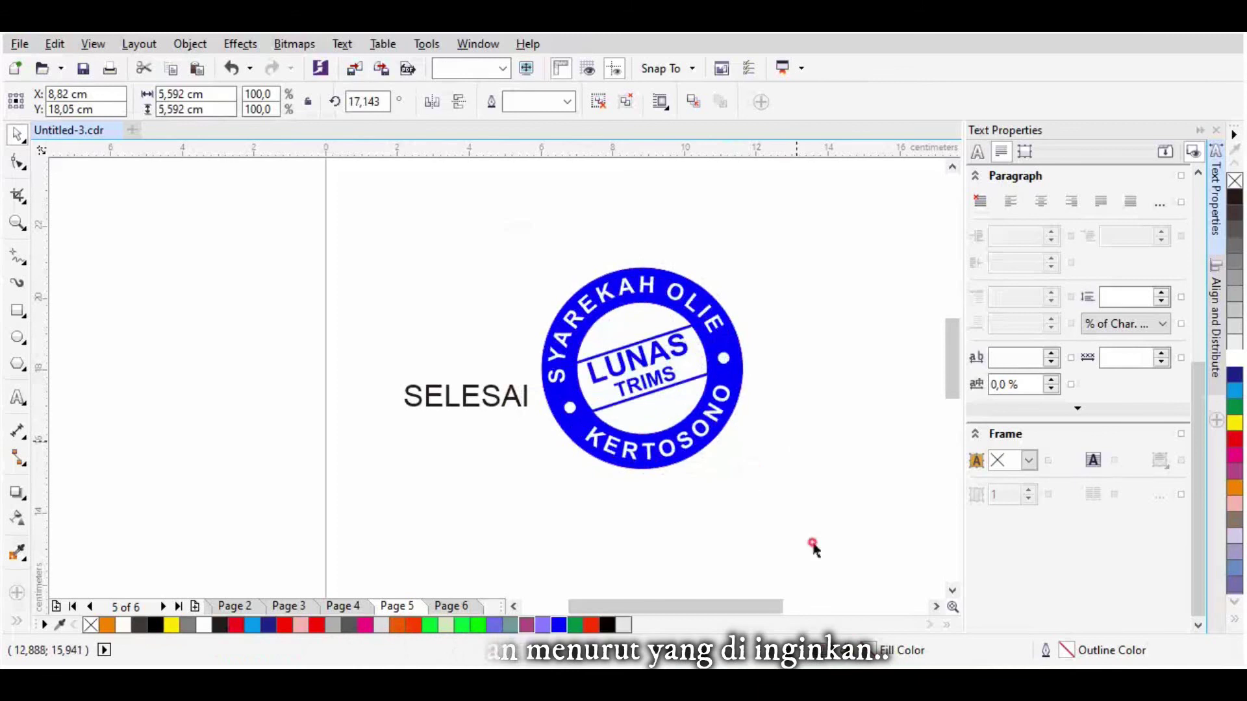
left_click(815, 548)
Step: Place a duplicate of the rotated stamp to the right of the original and slightly higher
left_click(935, 605)
left_click_drag(546, 380, 776, 353)
left_click(745, 485)
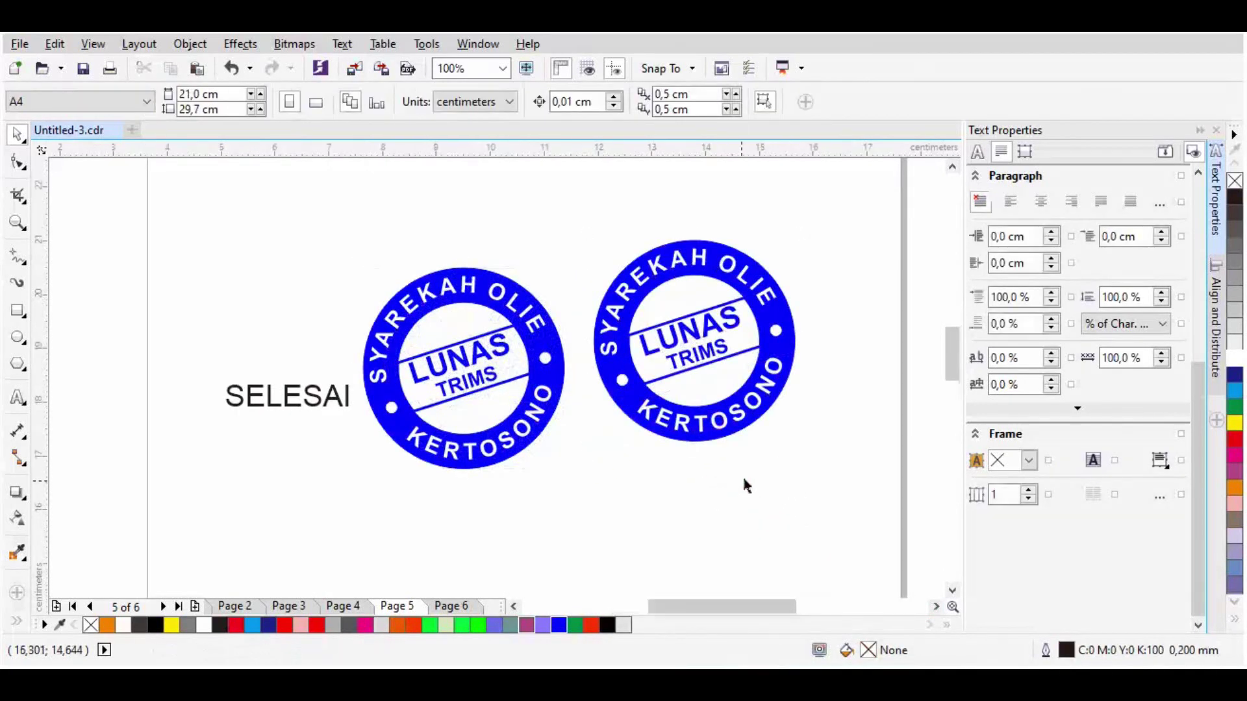
scroll(627, 278, "up", 1)
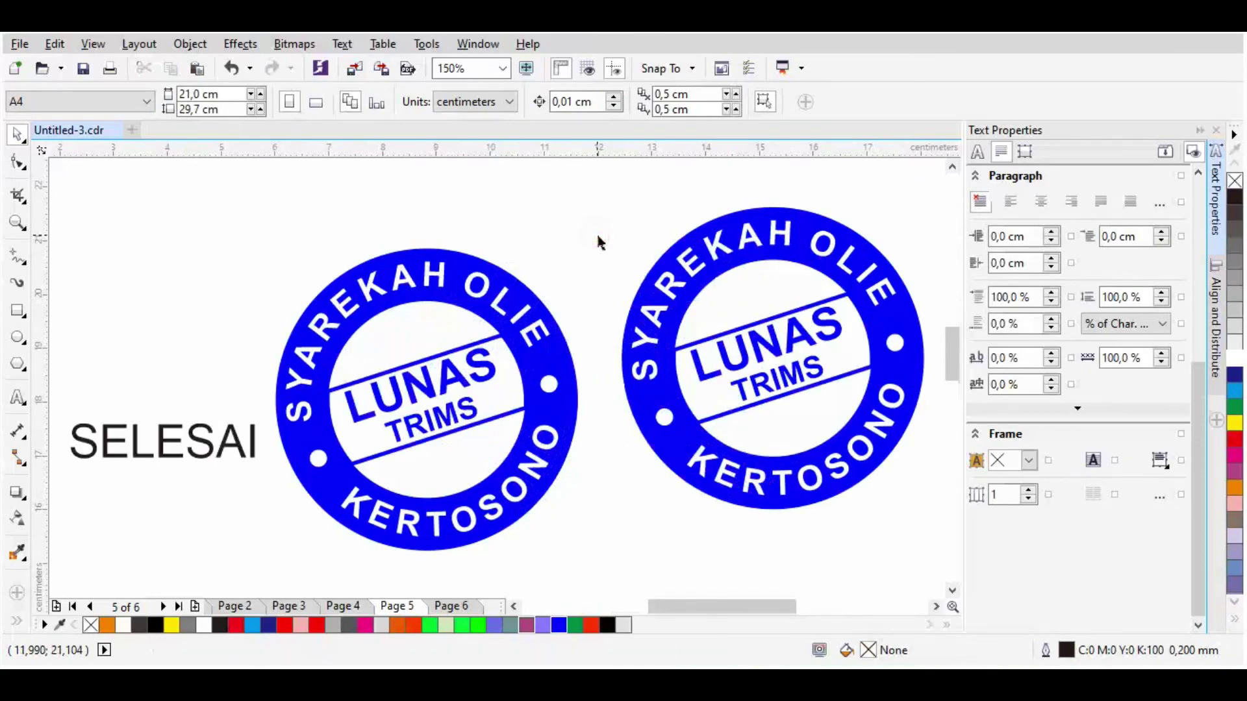